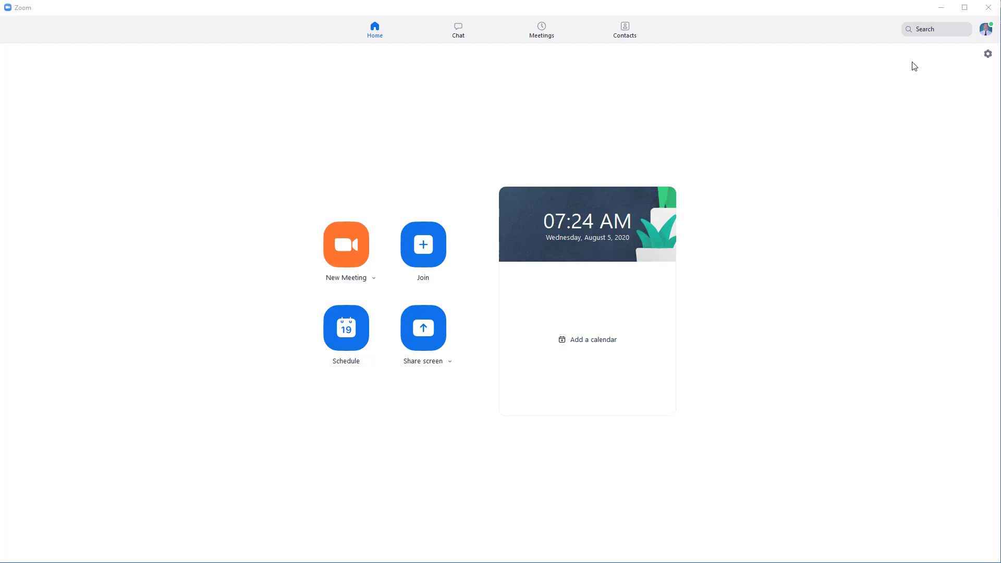
Check for application updates from the account profile and close the update window.
left_click(985, 34)
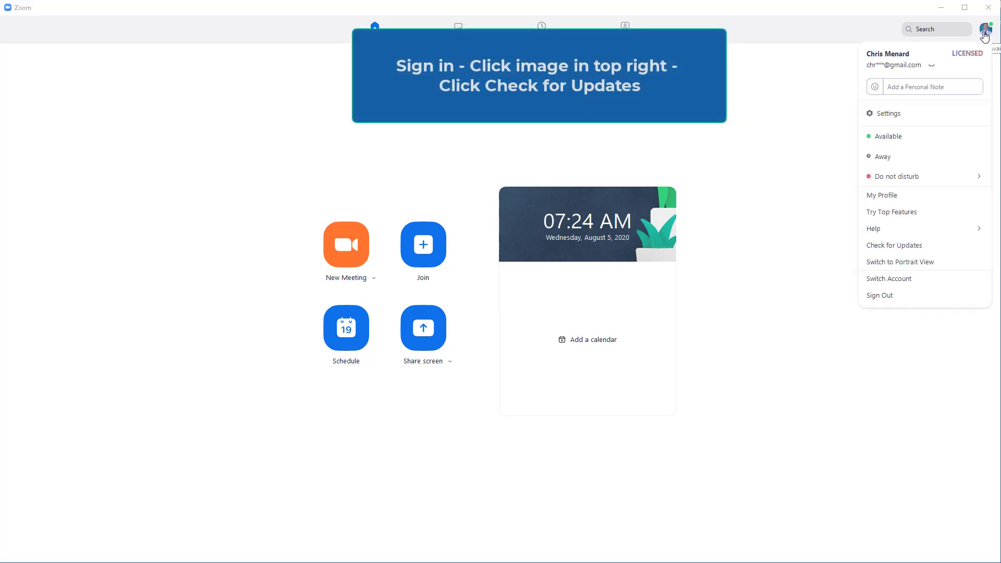
left_click(886, 247)
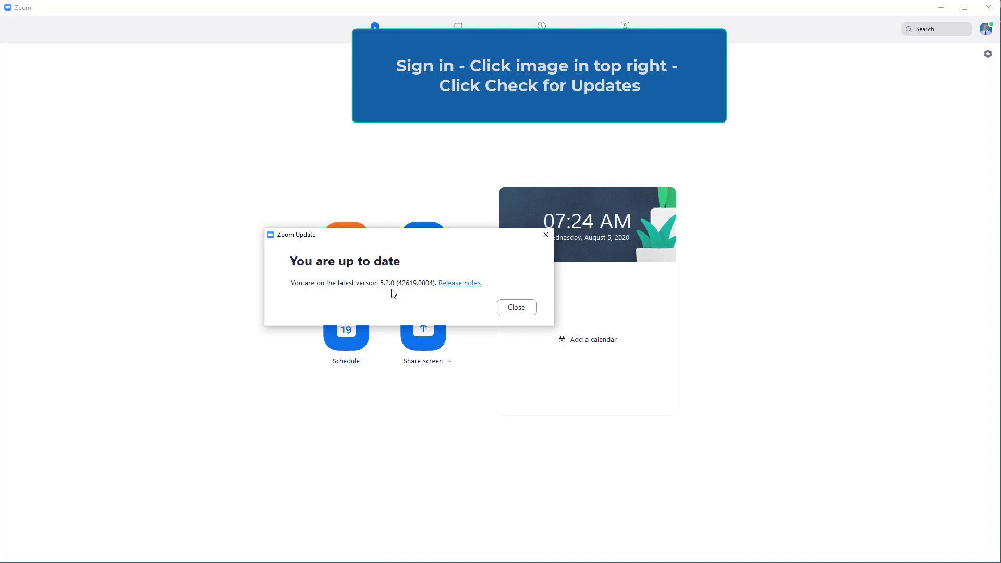
left_click(526, 312)
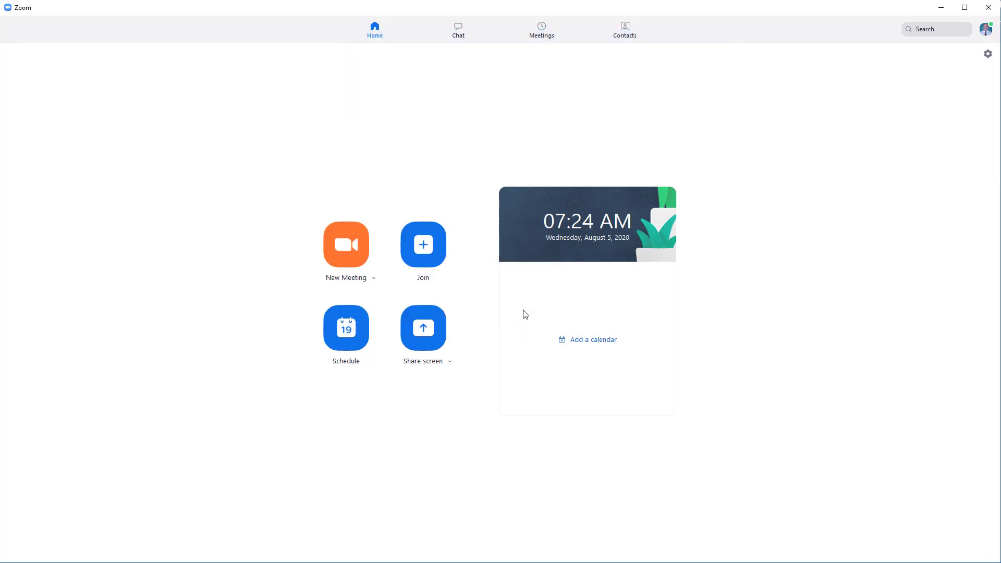
Start a new video meeting and dismiss the audio options without joining audio.
left_click(340, 253)
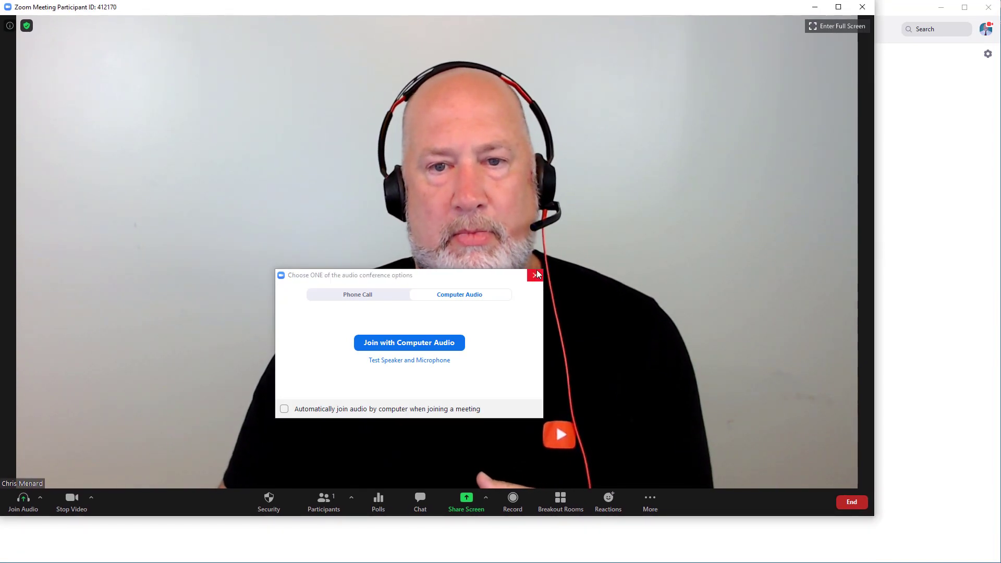
left_click(539, 275)
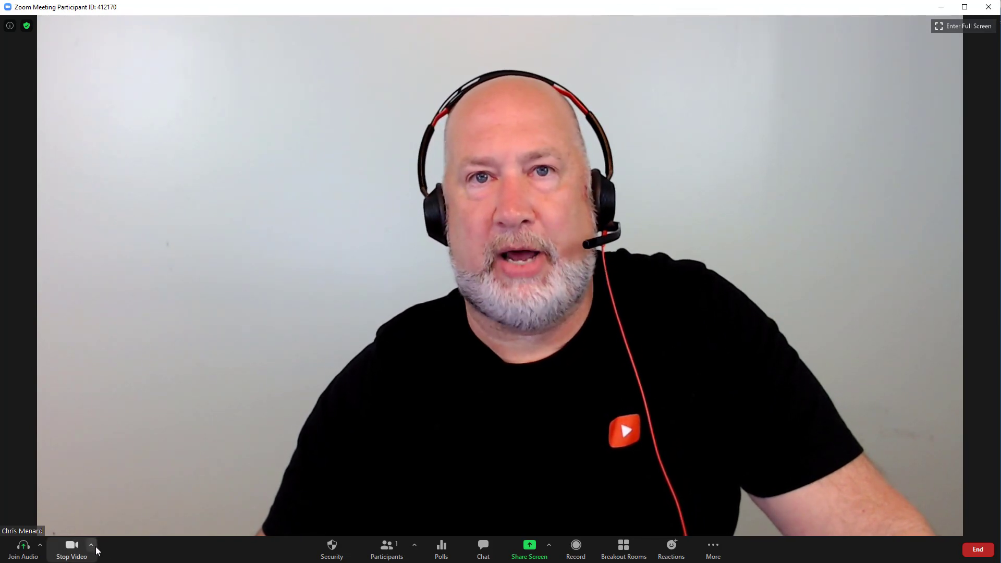
View the available virtual backgrounds and video filters for the camera, and close the settings.
left_click(95, 546)
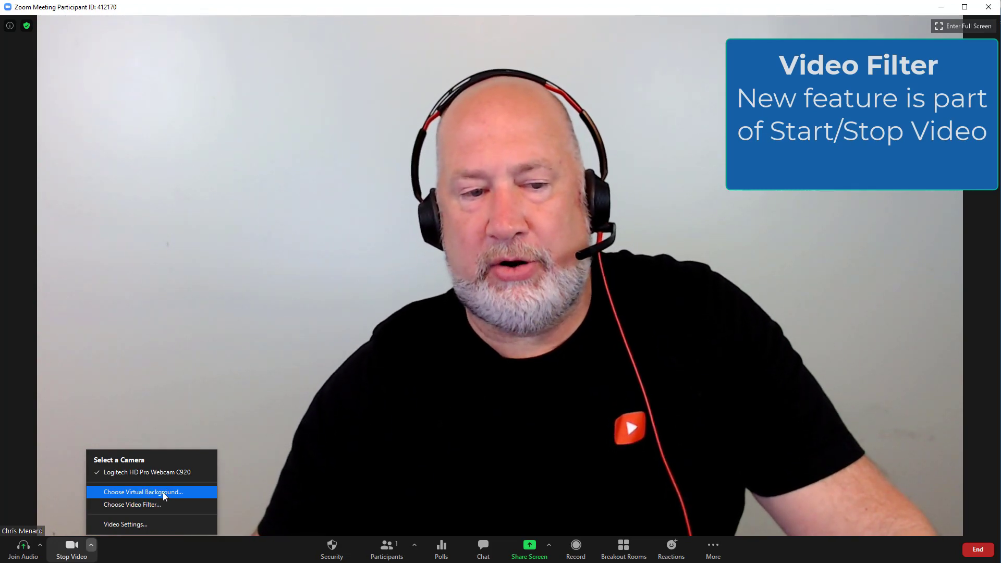
left_click(164, 492)
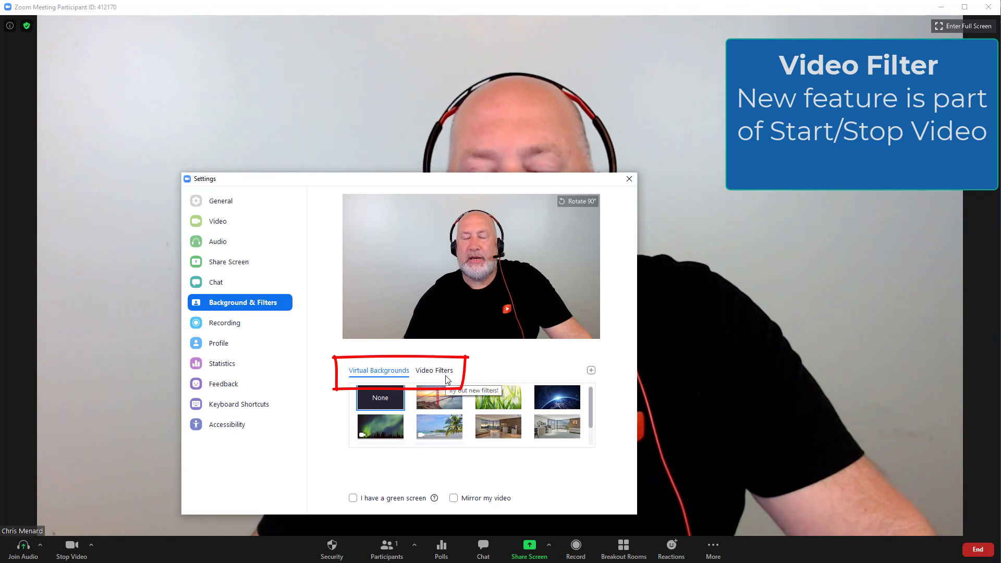
left_click(427, 377)
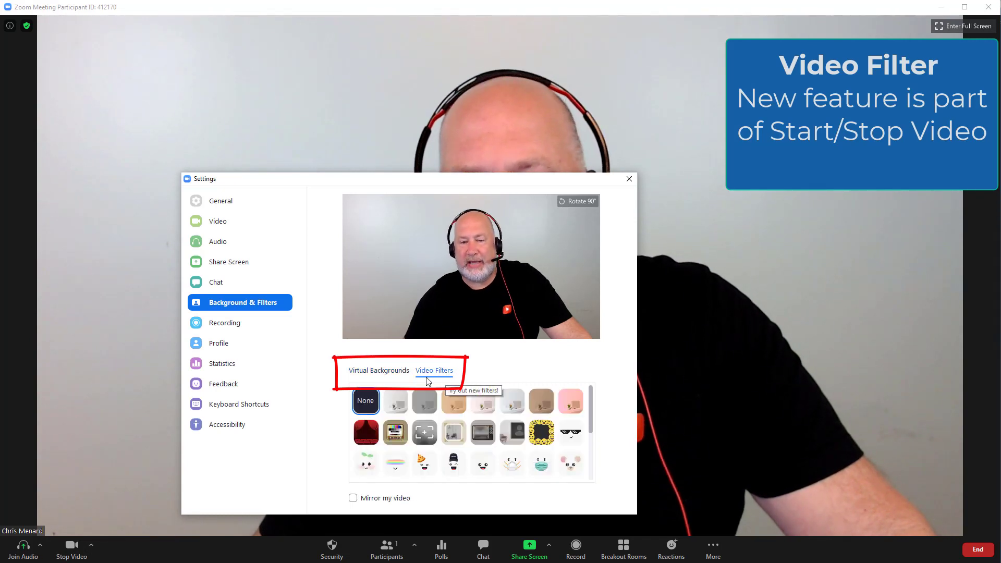
left_click(379, 371)
left_click(629, 179)
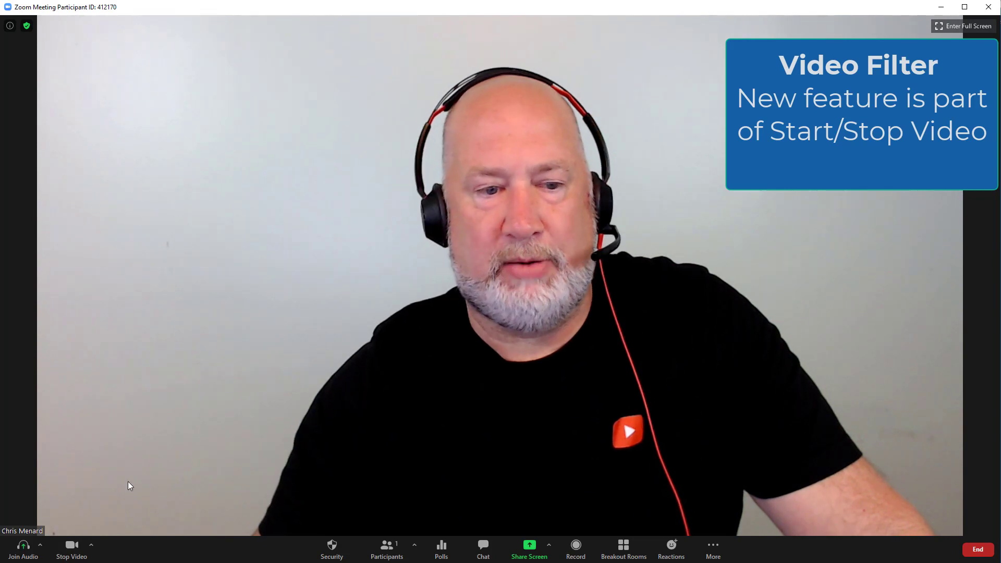
Open the video filter choices for the camera and move the settings window clear of the face in the meeting video.
left_click(92, 545)
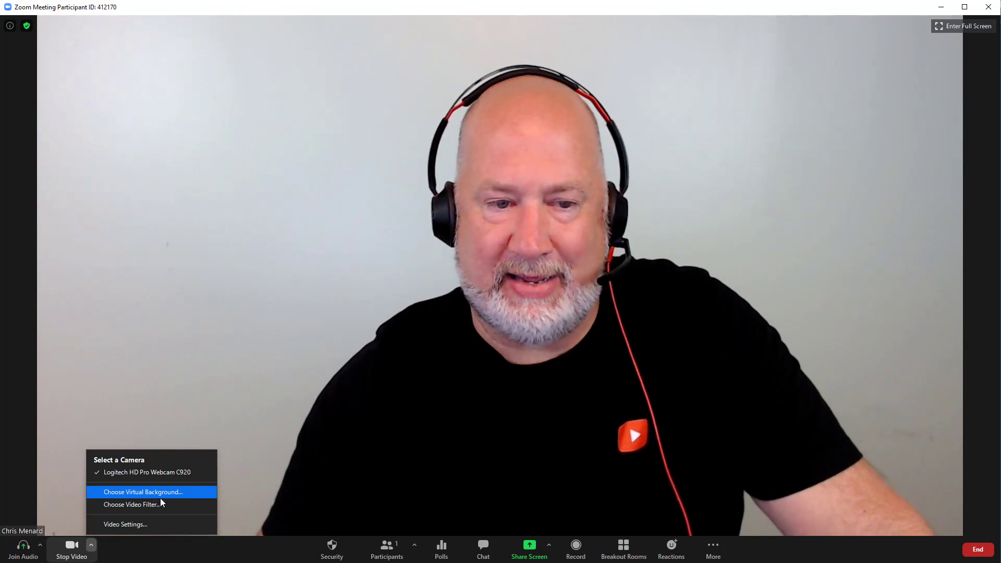
left_click(163, 504)
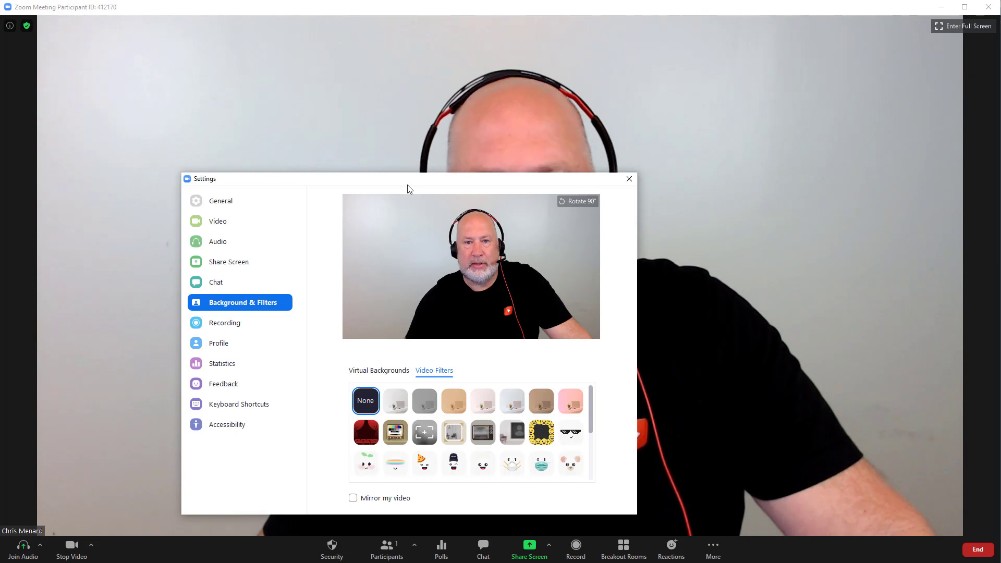
left_click_drag(410, 177, 123, 14)
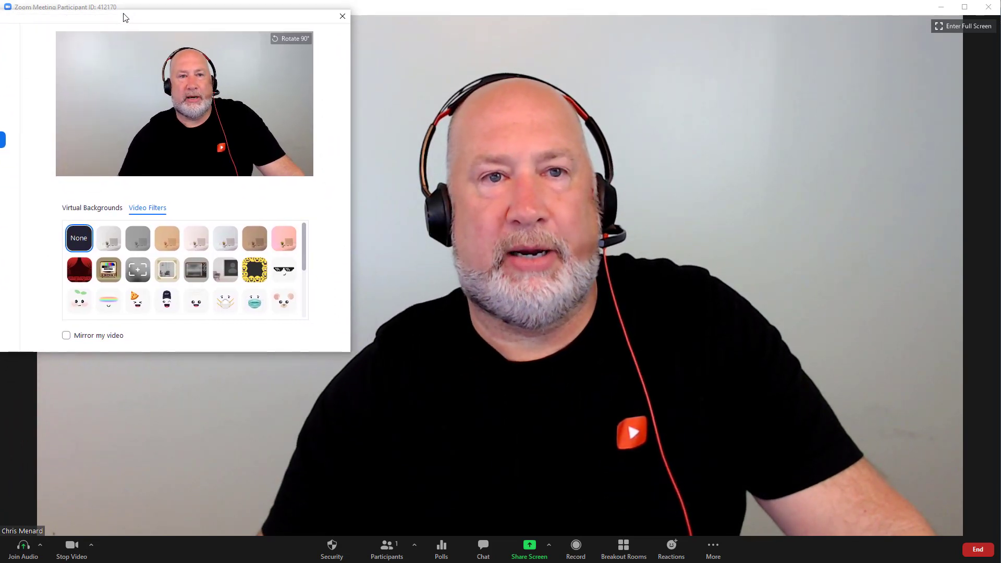
Try the video filter that frames the picture on a wall beside an armchair, and reset the filter to None.
left_click(102, 208)
left_click(150, 207)
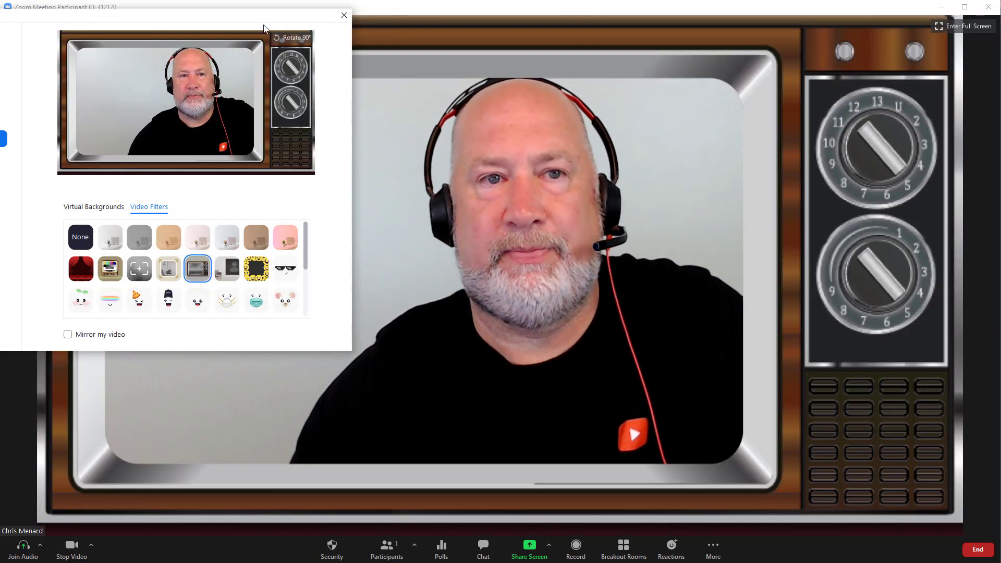
left_click(236, 268)
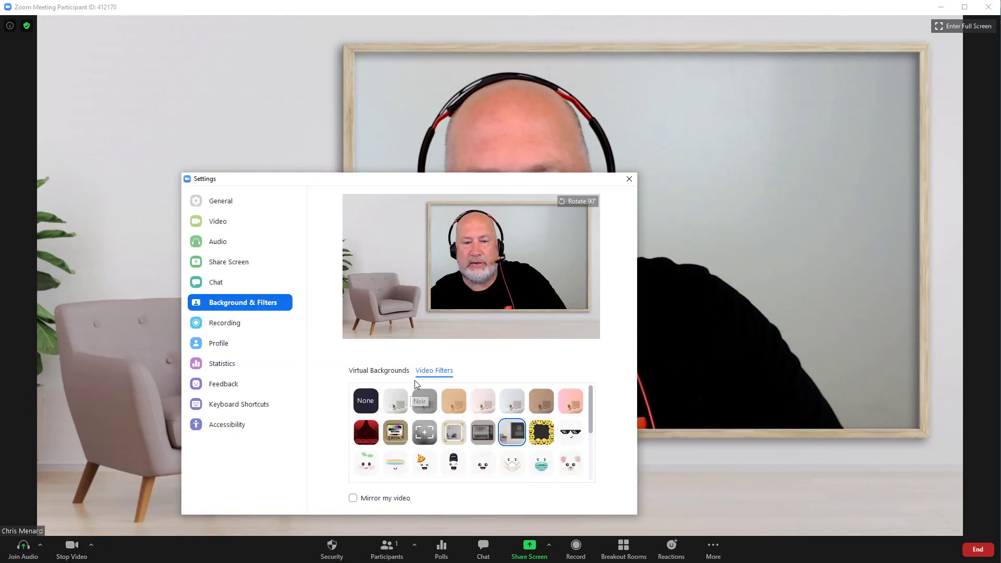
left_click(369, 399)
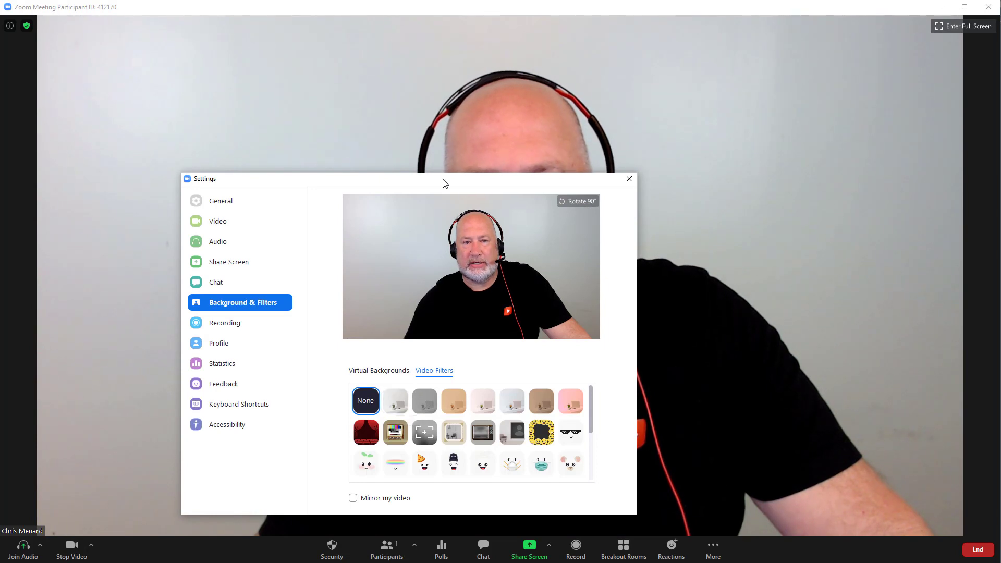
Move the settings window off the face and try the colour filters Boost, Noir, Cinnamon, Cream and the one following Cream.
left_click_drag(444, 183, 181, 19)
left_click(125, 245)
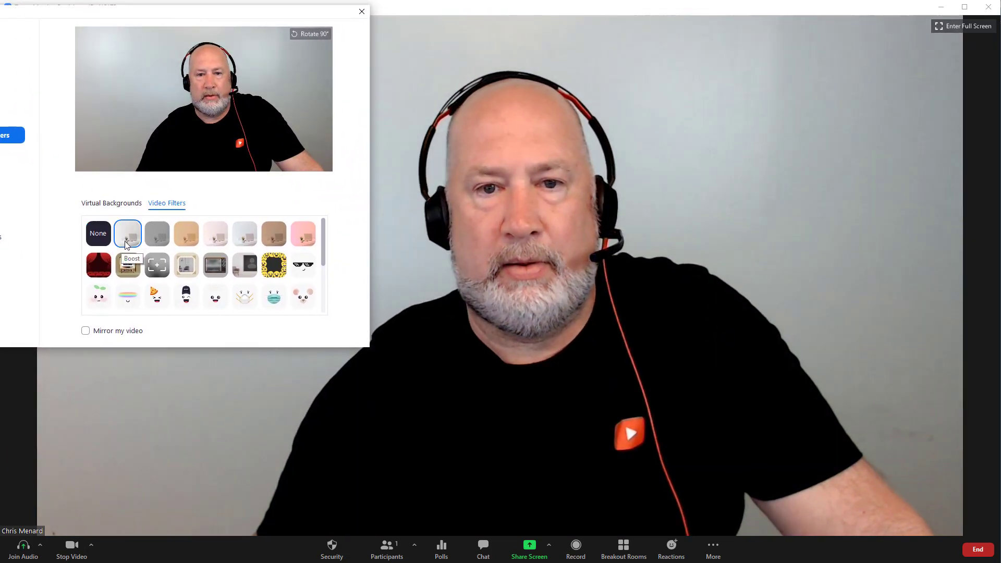
left_click(161, 237)
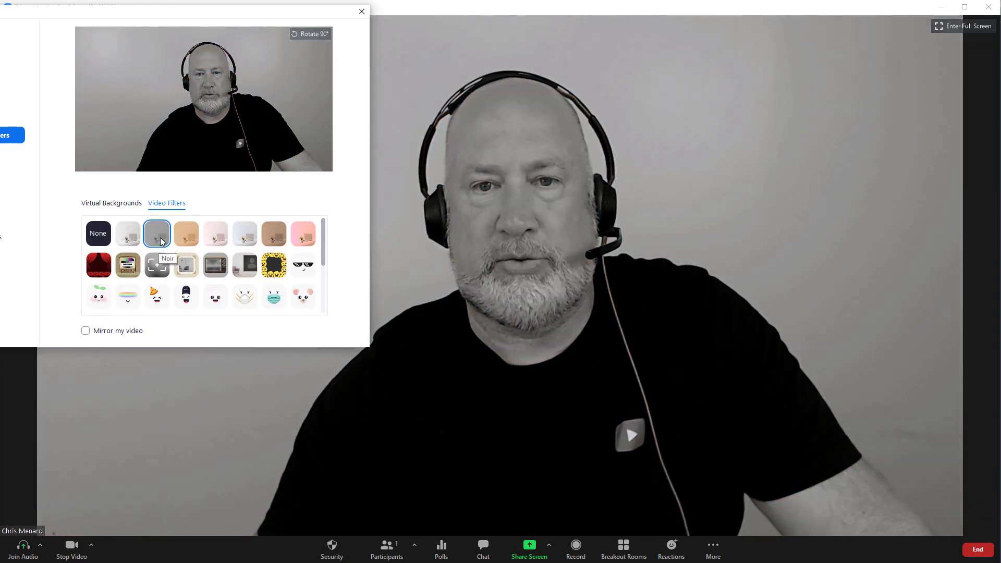
left_click(188, 238)
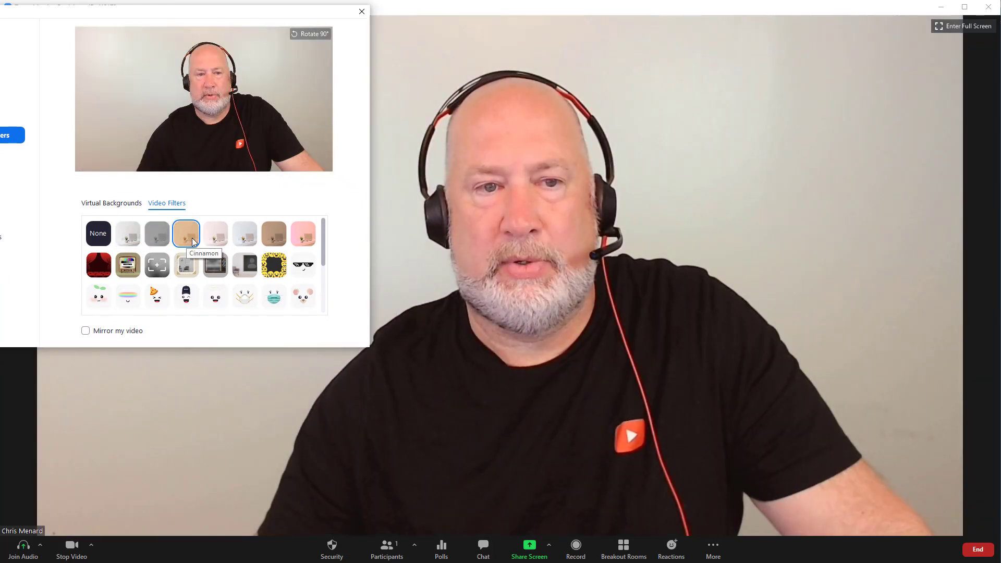
left_click(222, 240)
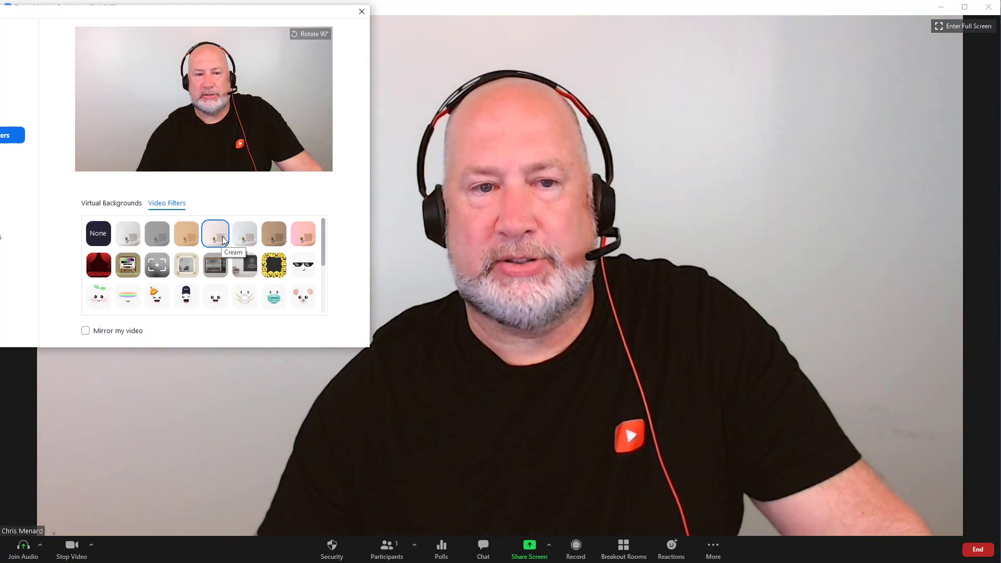
left_click(247, 242)
Try the black hat, Bandit, graduation cap and Beret video filters, and reset the filter to None.
scroll(272, 255, "down", 5)
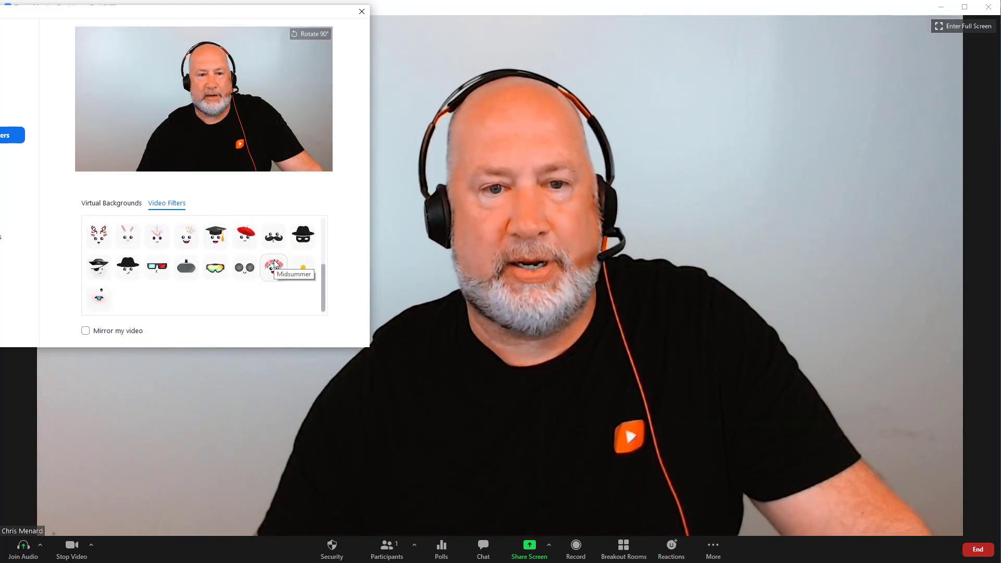
left_click(129, 267)
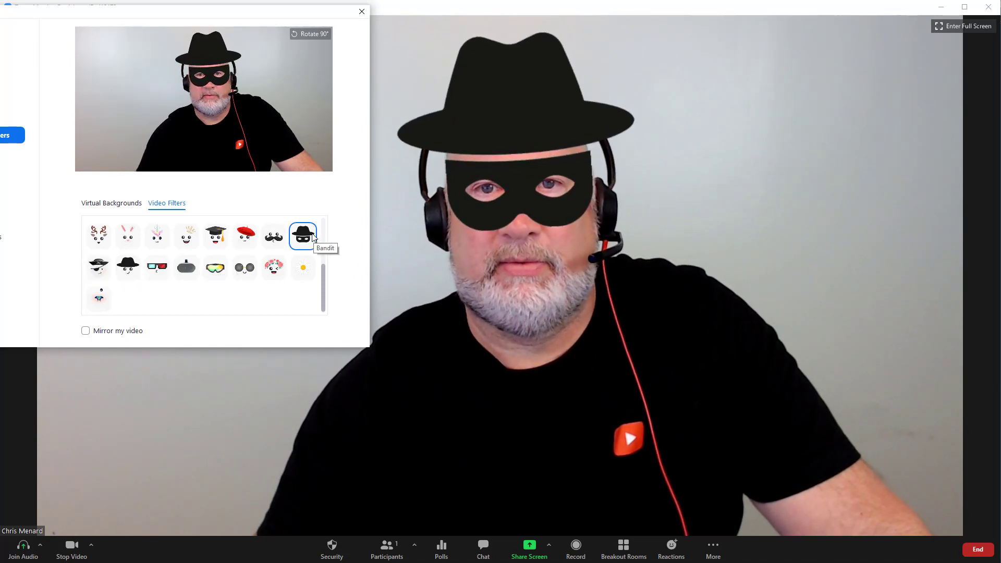
scroll(313, 237, "up", 1)
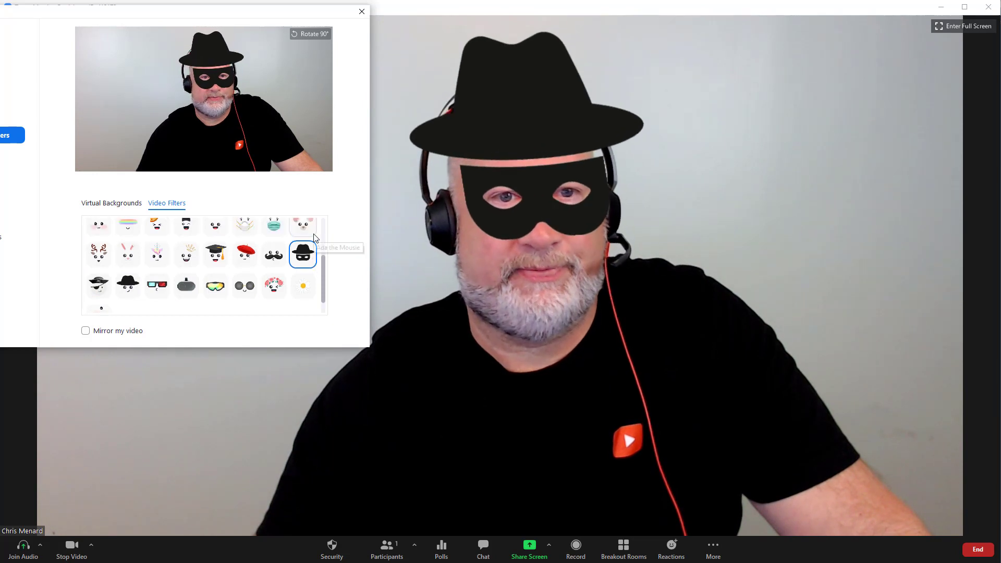
left_click(218, 256)
left_click(268, 254)
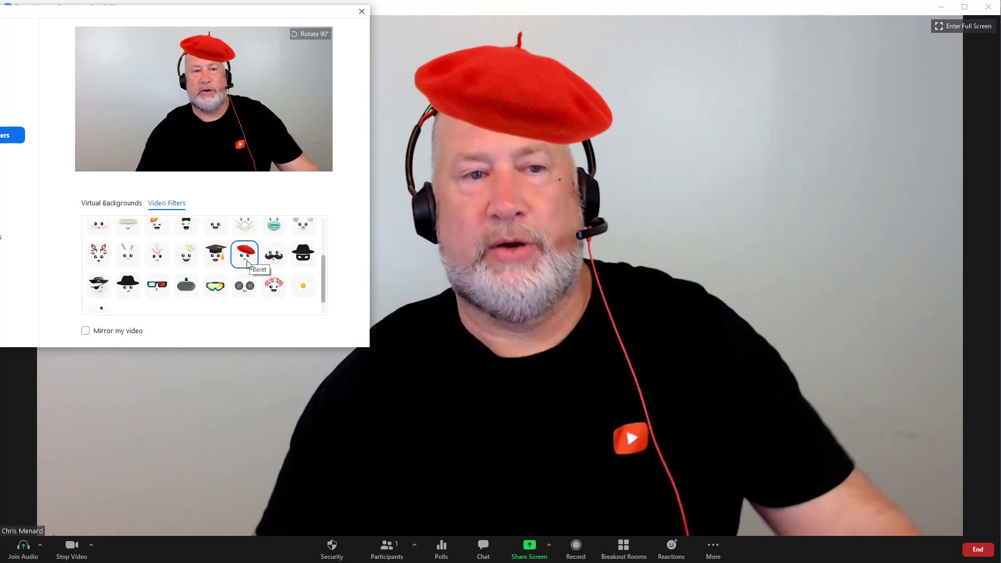
scroll(248, 264, "up", 3)
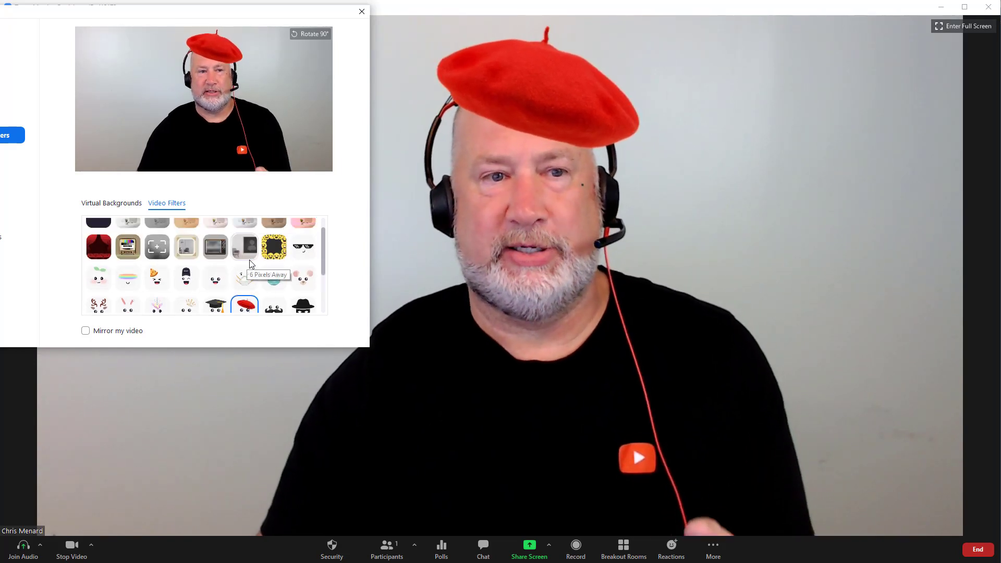
scroll(250, 259, "up", 2)
left_click(102, 234)
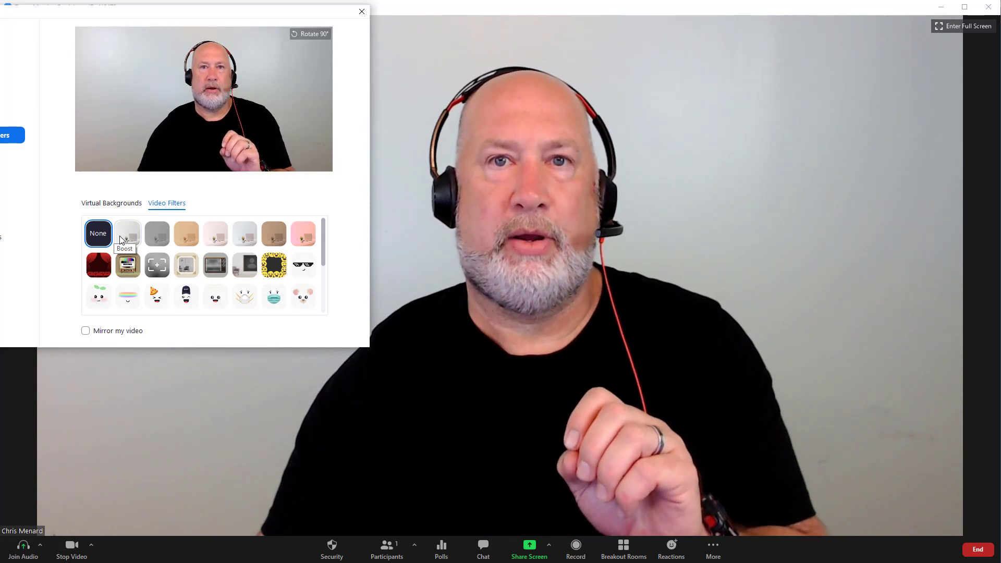
Compare the virtual backgrounds OfficeZoom_0004 and OfficeZoom_0005, and apply OfficeZoom_0004.
left_click(123, 206)
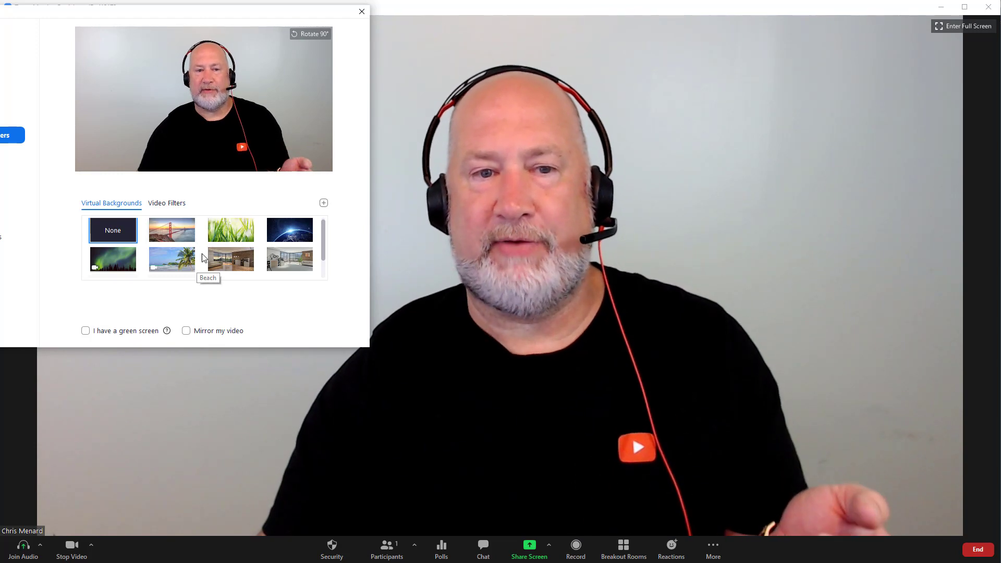
left_click(245, 258)
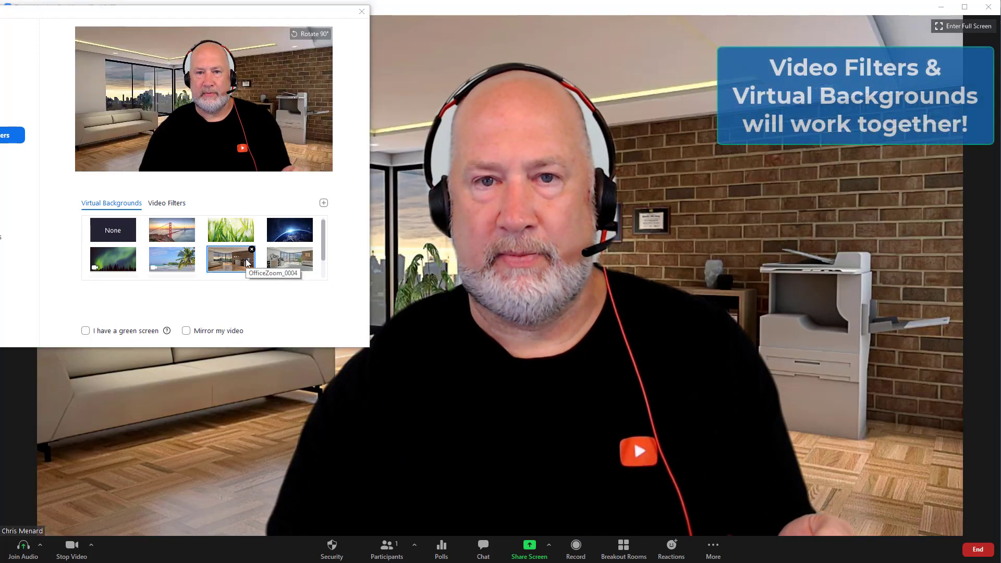
left_click(286, 265)
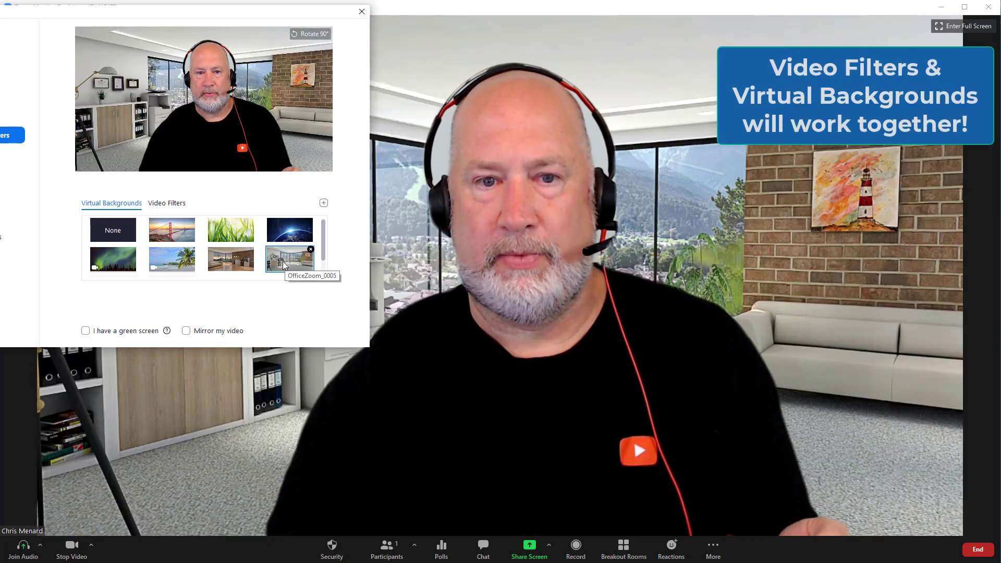
left_click(243, 266)
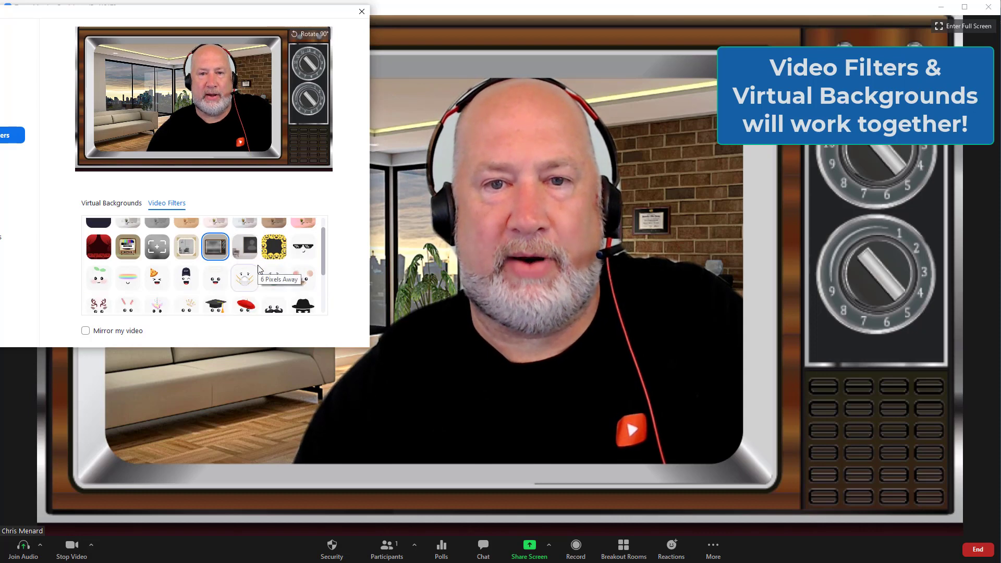
Combine the office virtual background with the Bandit video filter, and switch the filter to Movember.
scroll(264, 293, "down", 1)
left_click(303, 290)
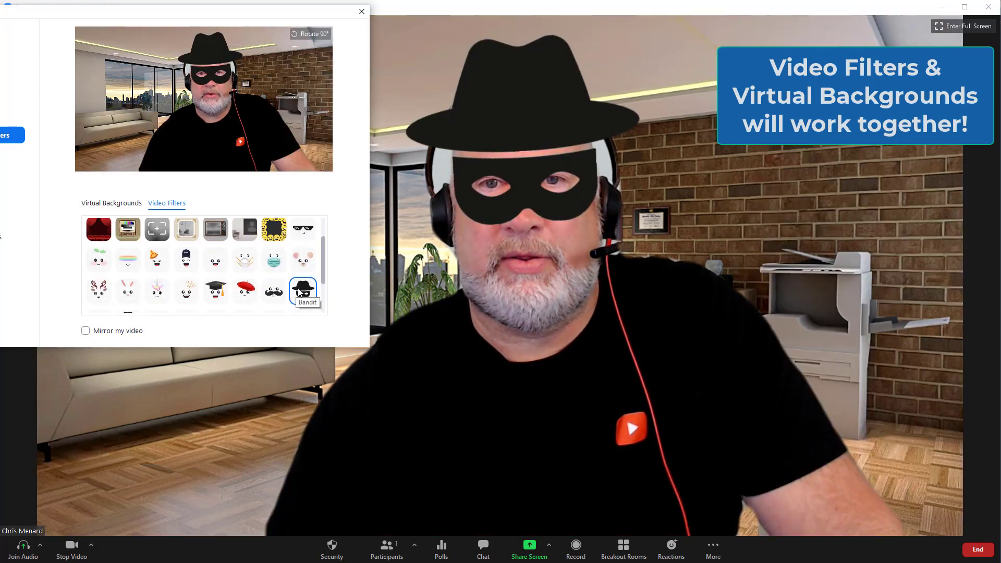
left_click(273, 292)
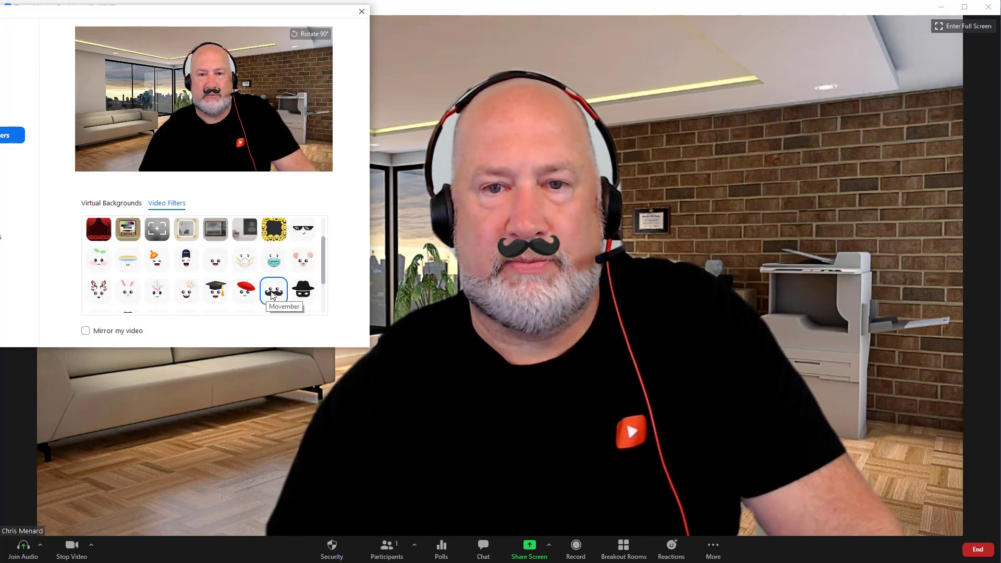
Reset both the video filter and the virtual background to None, and move the settings window fully into view.
scroll(134, 233, "up", 2)
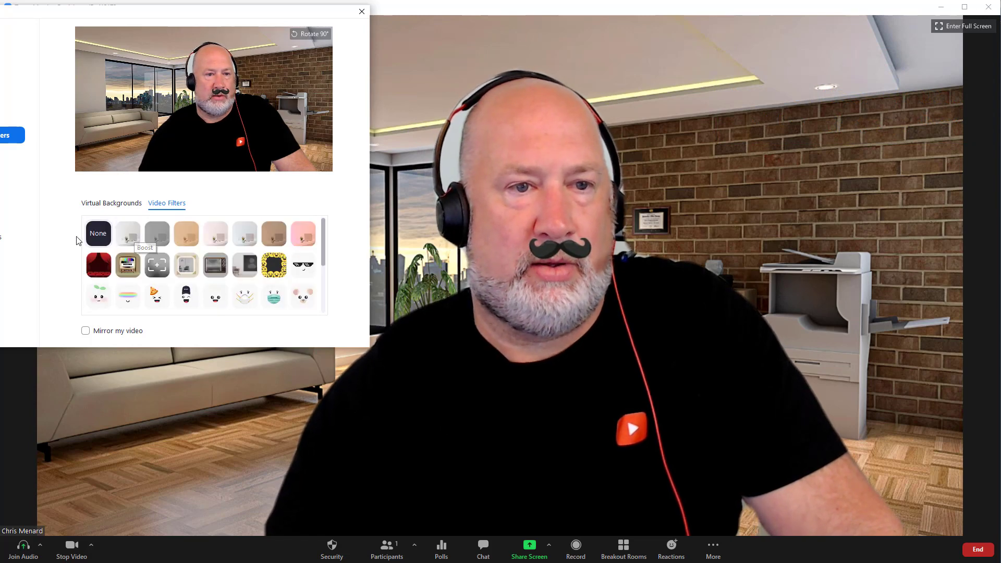
left_click(105, 232)
left_click(112, 204)
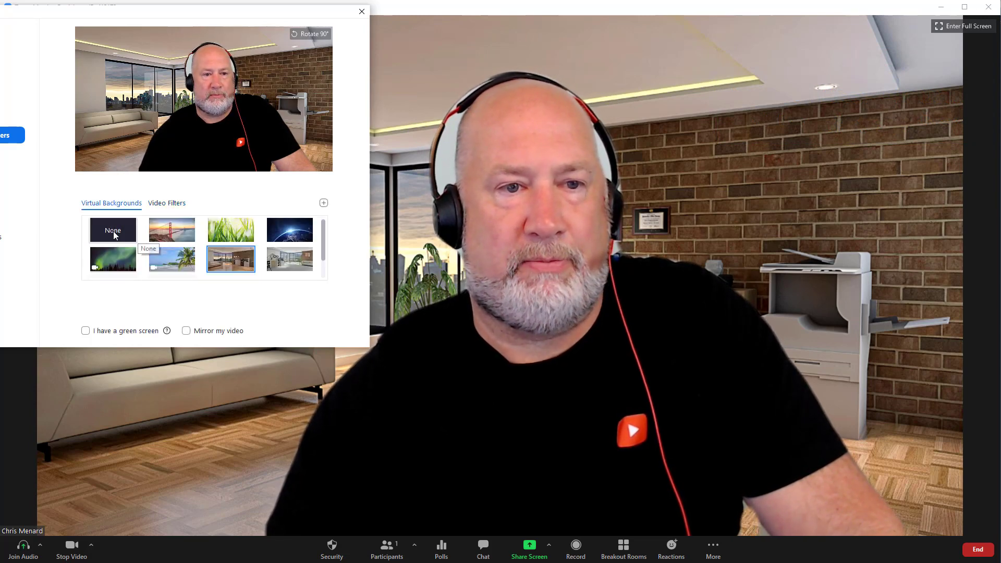
left_click(115, 236)
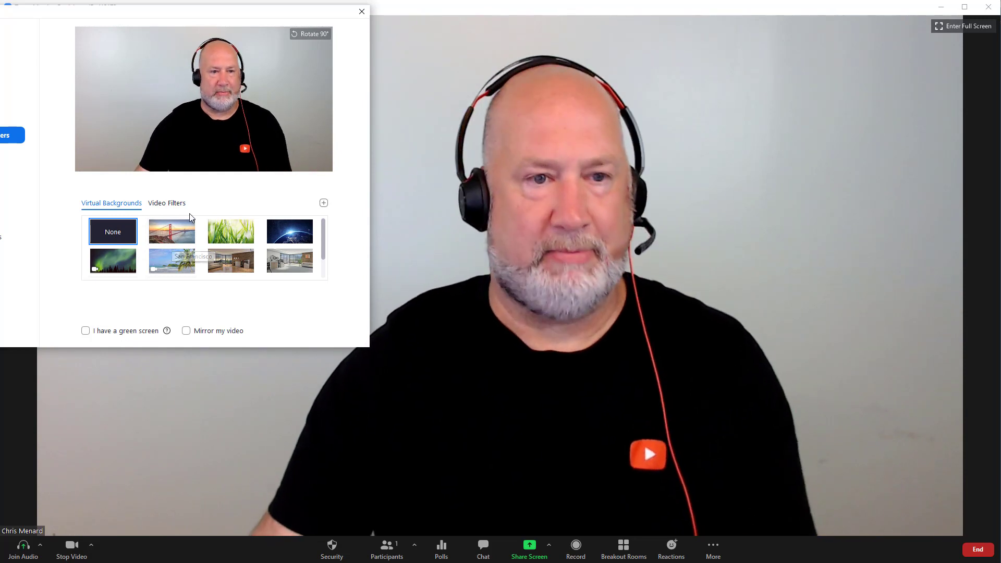
left_click_drag(243, 18, 496, 65)
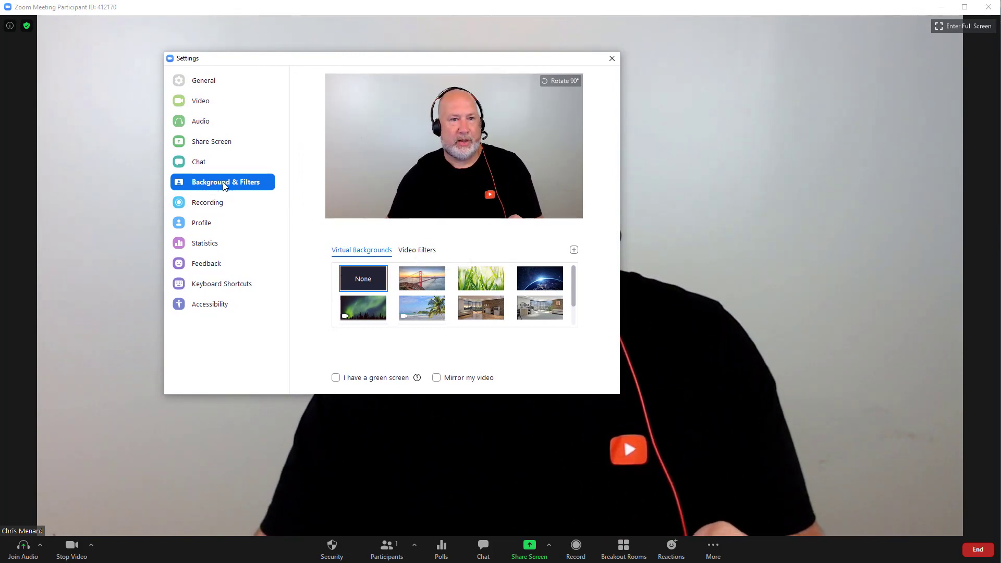
Open the video settings, switch the low-light adjustment to Manual, and try both stronger and weaker brightness levels.
left_click(204, 105)
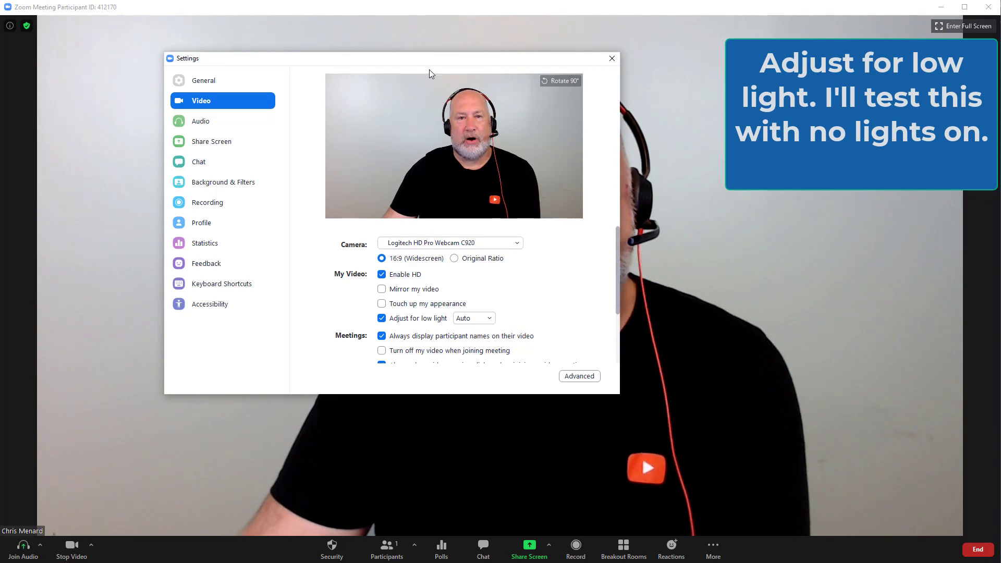
left_click_drag(430, 68, 150, 29)
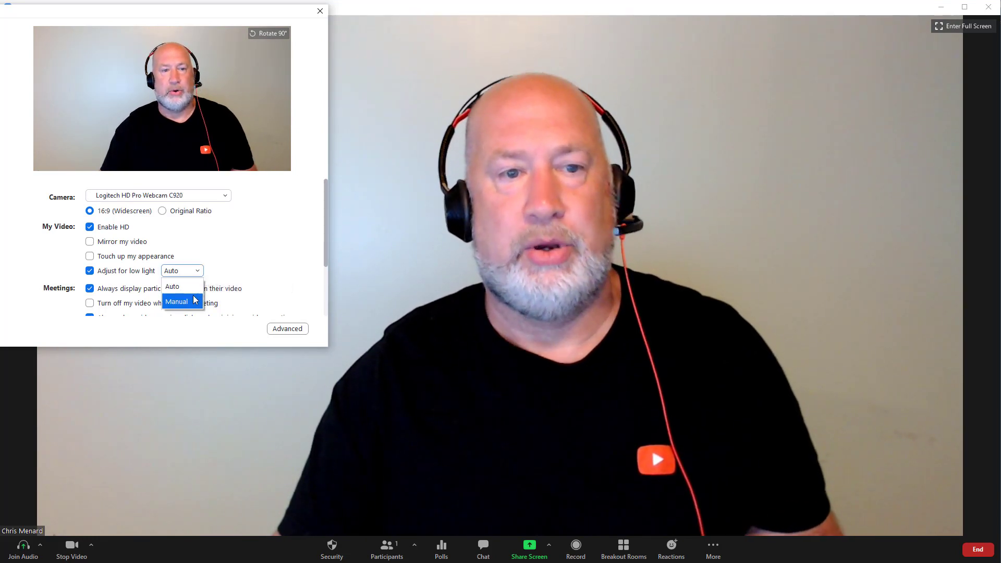
left_click(187, 302)
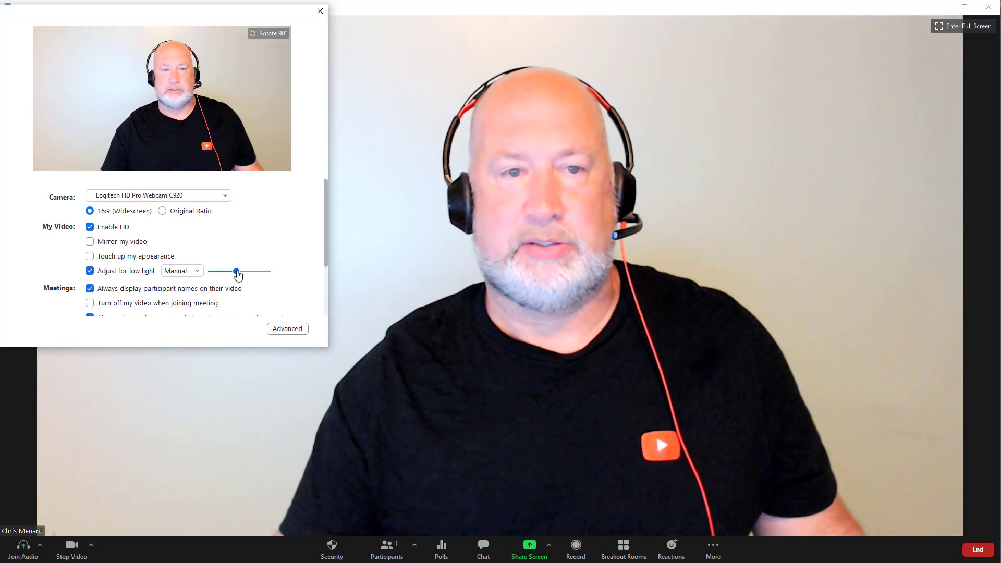
mouse_move(238, 275)
left_mouse_down()
mouse_move(215, 277)
mouse_move(265, 281)
mouse_move(241, 287)
left_mouse_up()
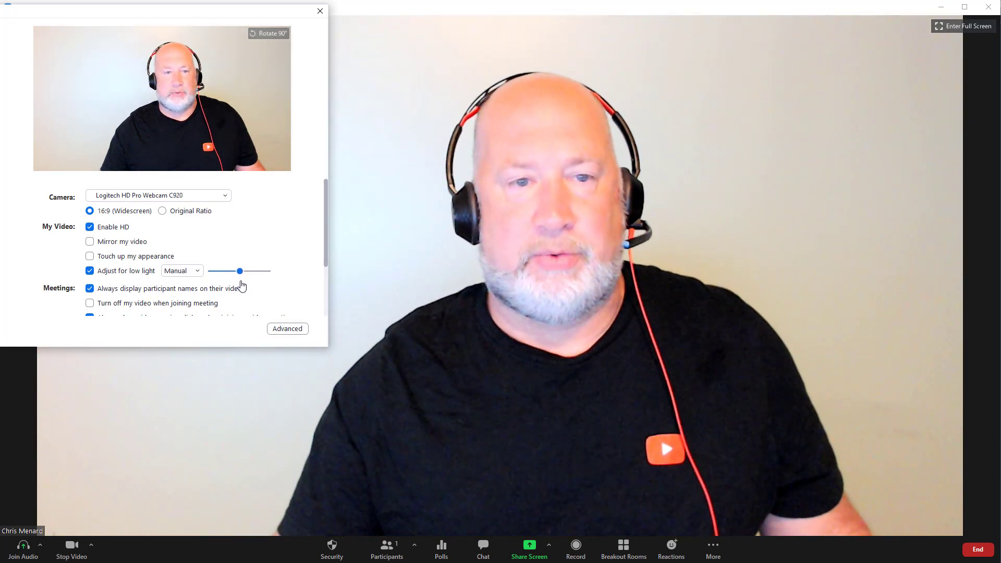
left_click_drag(245, 285, 247, 286)
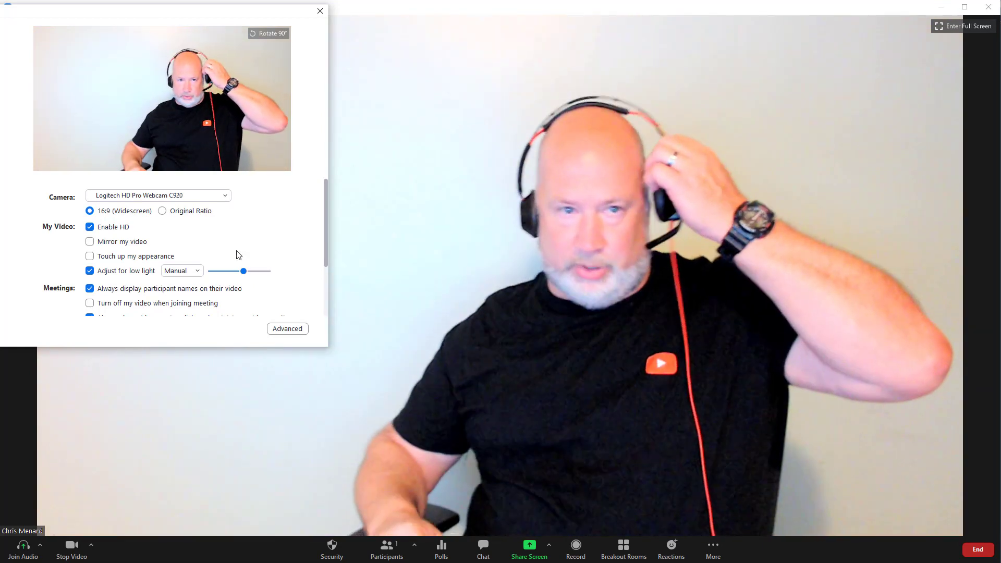
left_click_drag(243, 272, 220, 276)
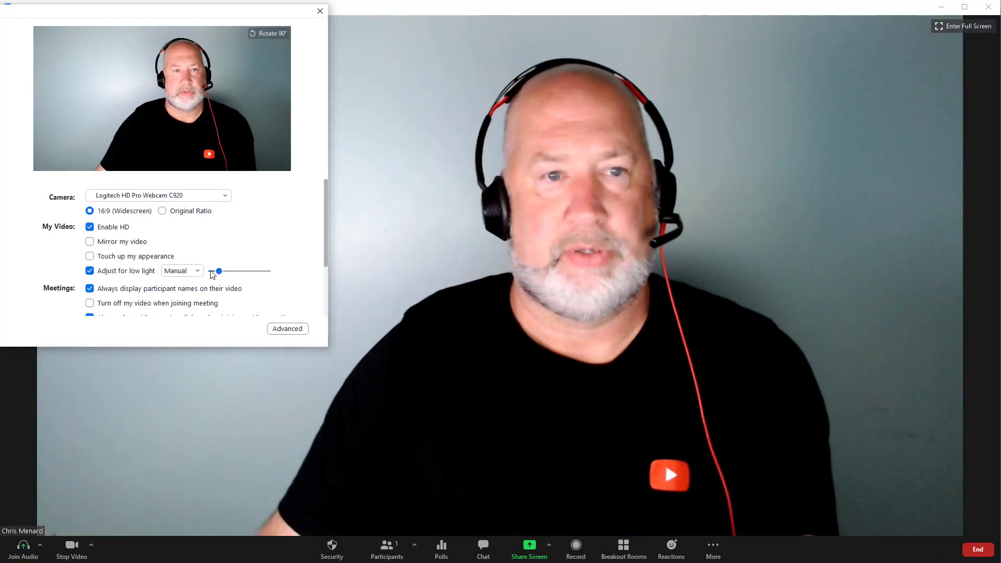
Set the low-light adjustment back to Auto, and compare the picture with the adjustment turned off and on.
left_click(180, 287)
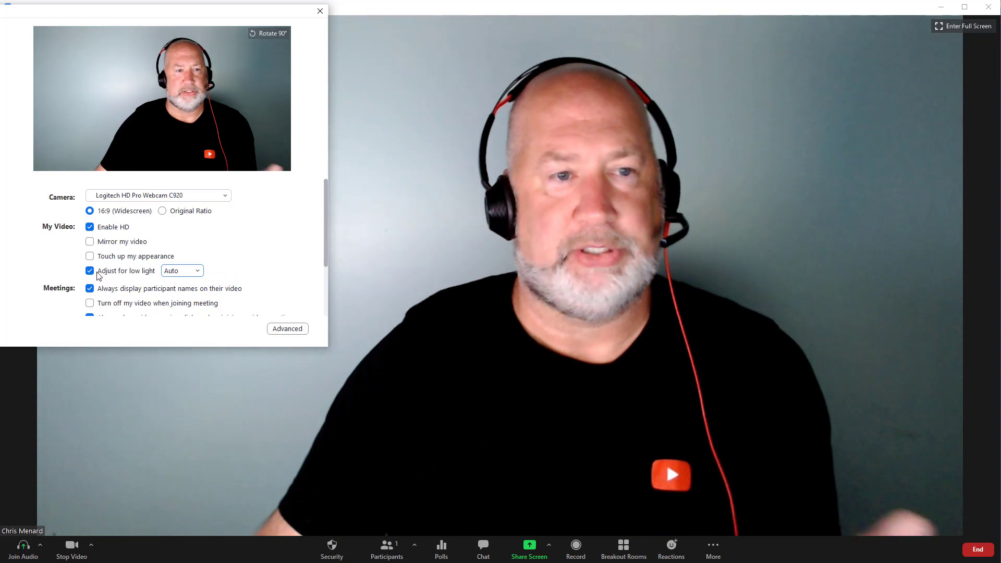
left_click(98, 274)
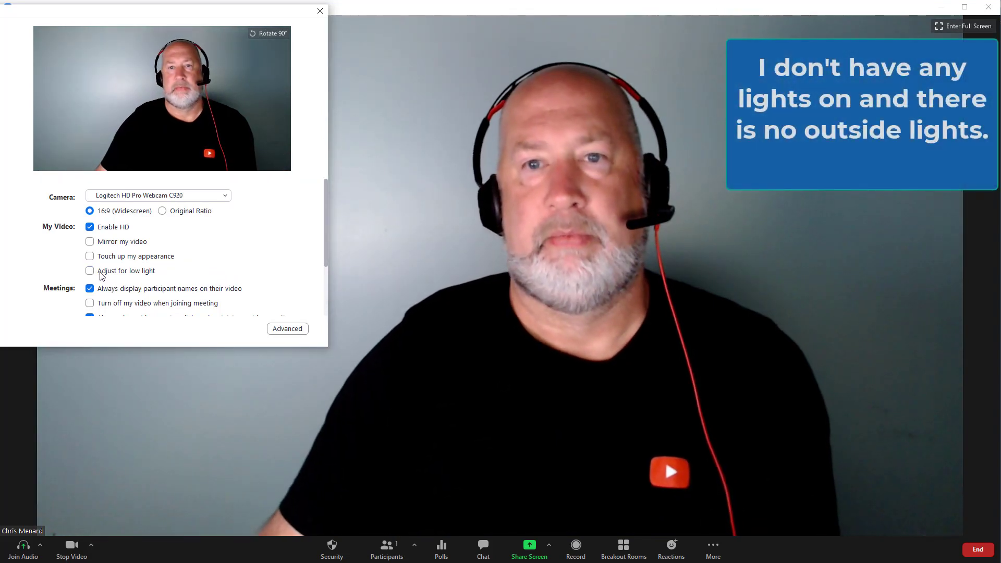
left_click(150, 276)
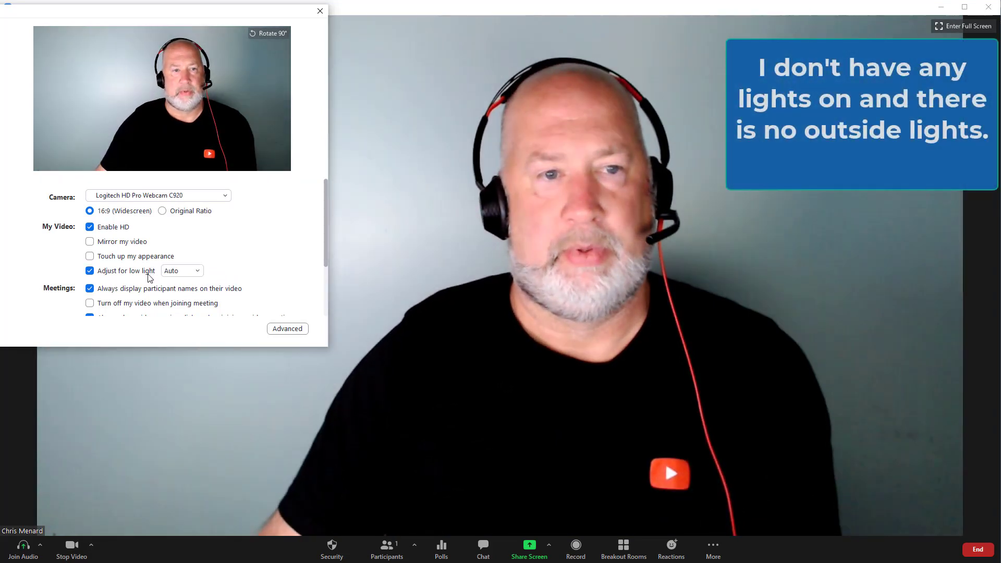
Try a slightly stronger Manual low-light adjustment, set it back to Auto, and close the settings.
left_click(189, 271)
left_click(191, 301)
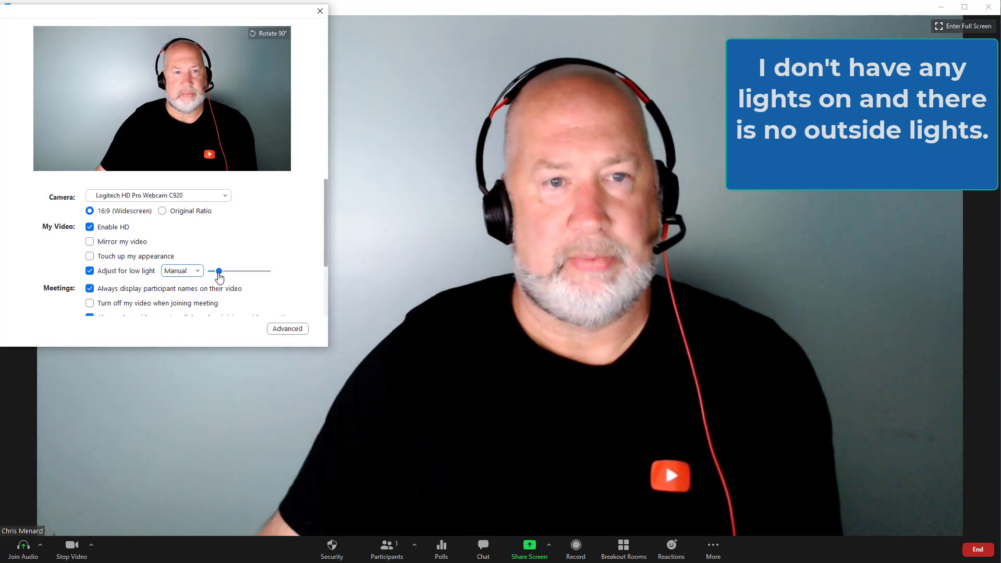
left_click_drag(219, 277, 231, 277)
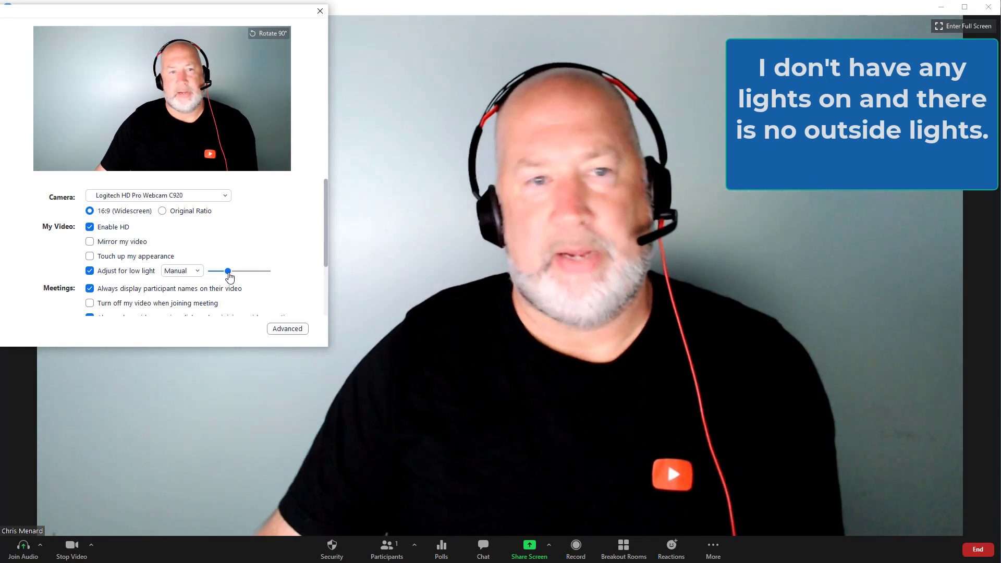
left_click_drag(233, 277, 230, 277)
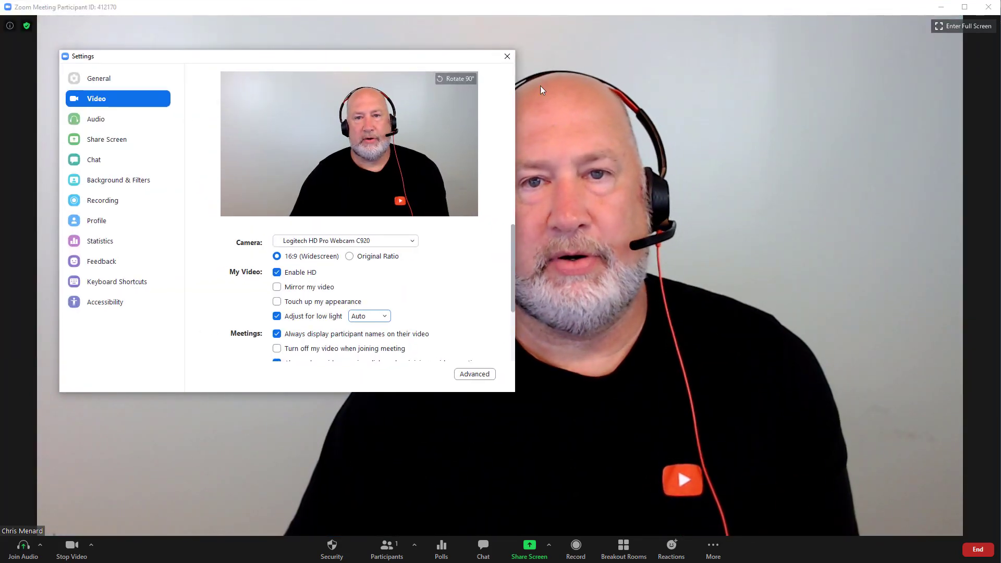
left_click(507, 57)
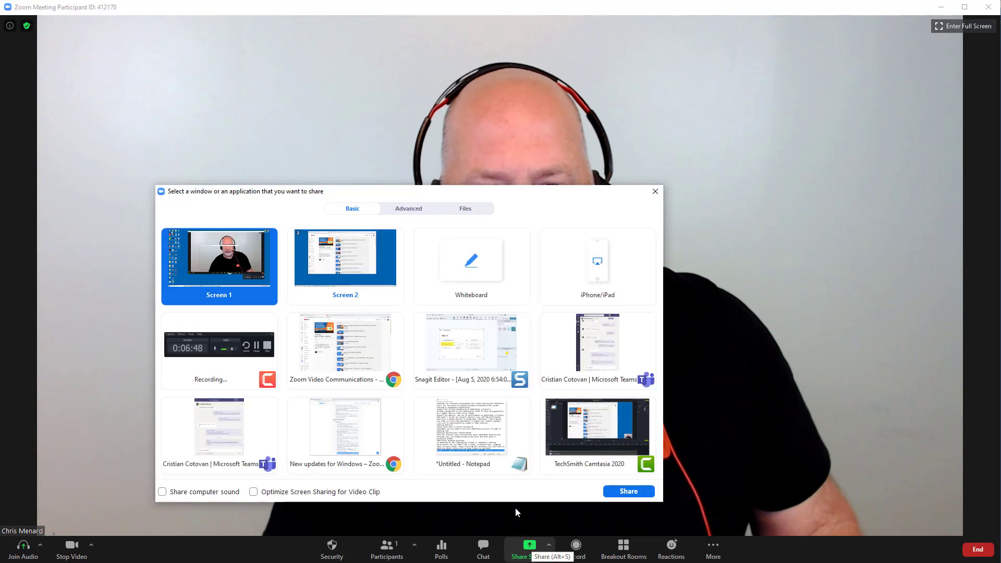
Share the desktop presentation Welcome to PowerPoint.pptx using the PowerPoint as Virtual Background option.
left_click(409, 209)
left_click(205, 278)
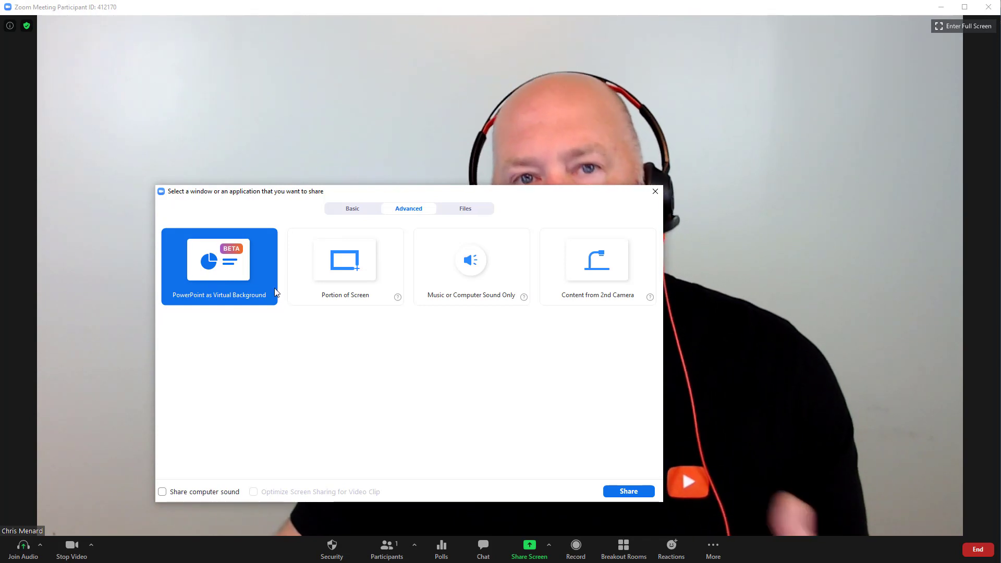
left_click(613, 497)
left_click(243, 278)
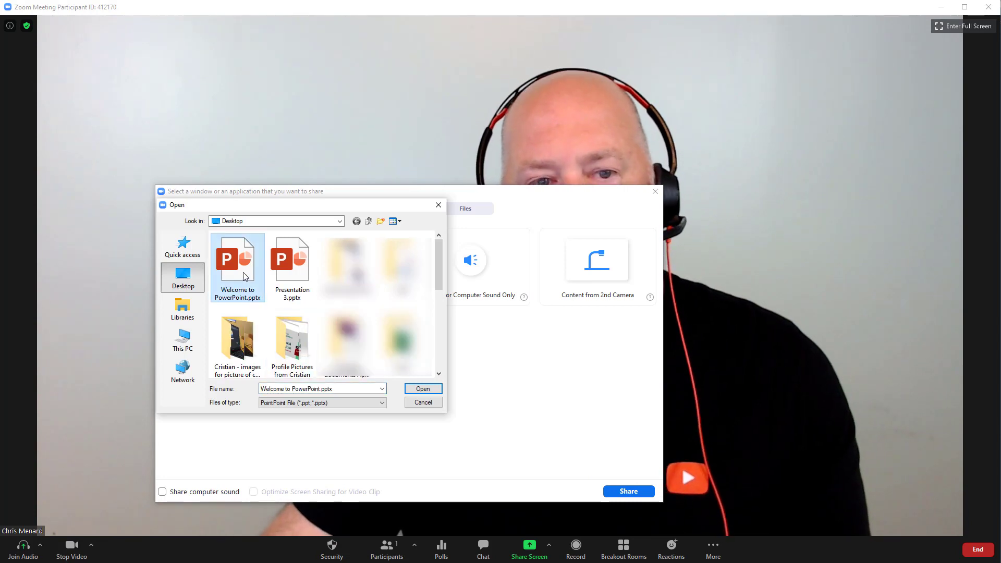
left_click(422, 389)
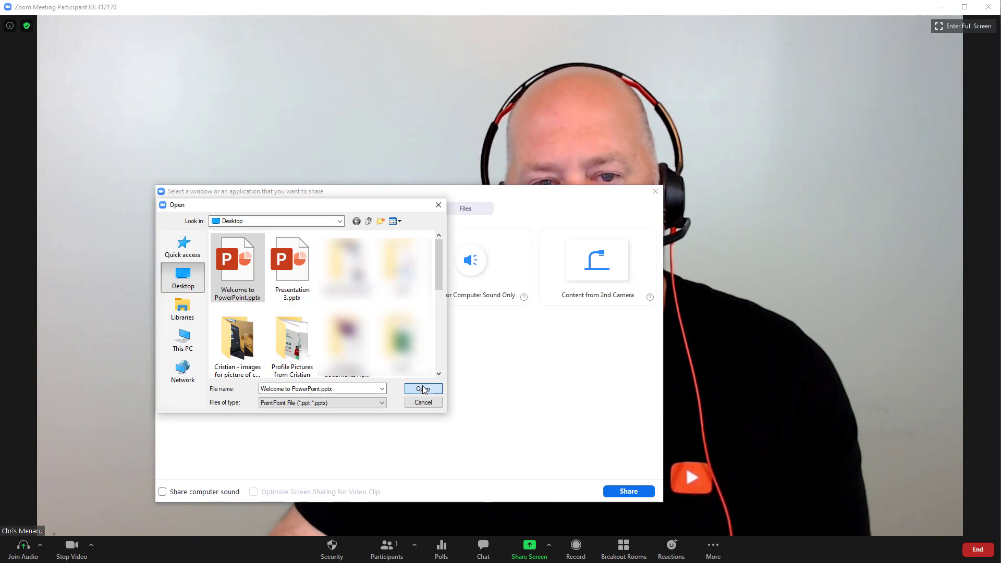
left_click(423, 389)
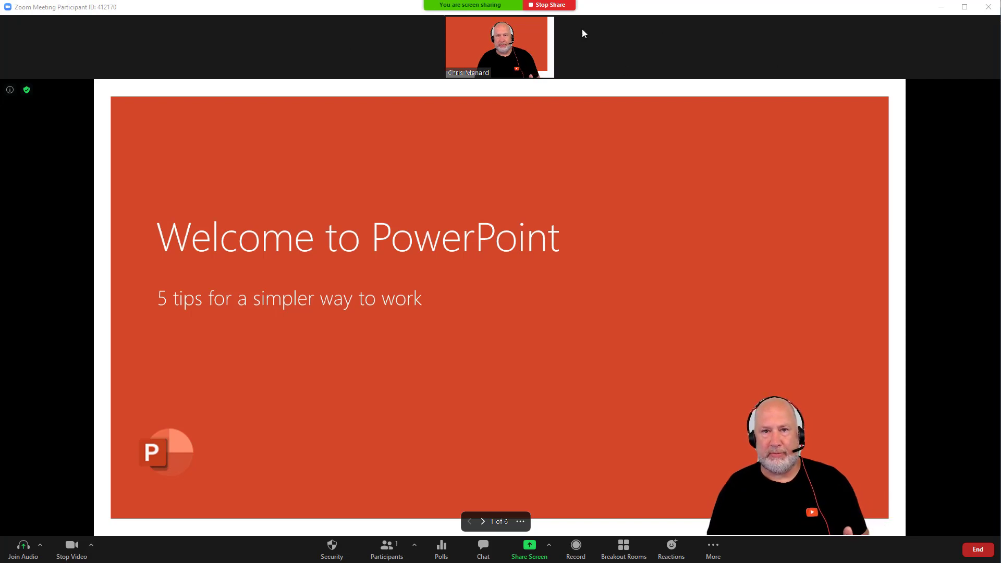
Hide the self view, and page the shared presentation to slide 2 and back to slide 1.
left_click(547, 25)
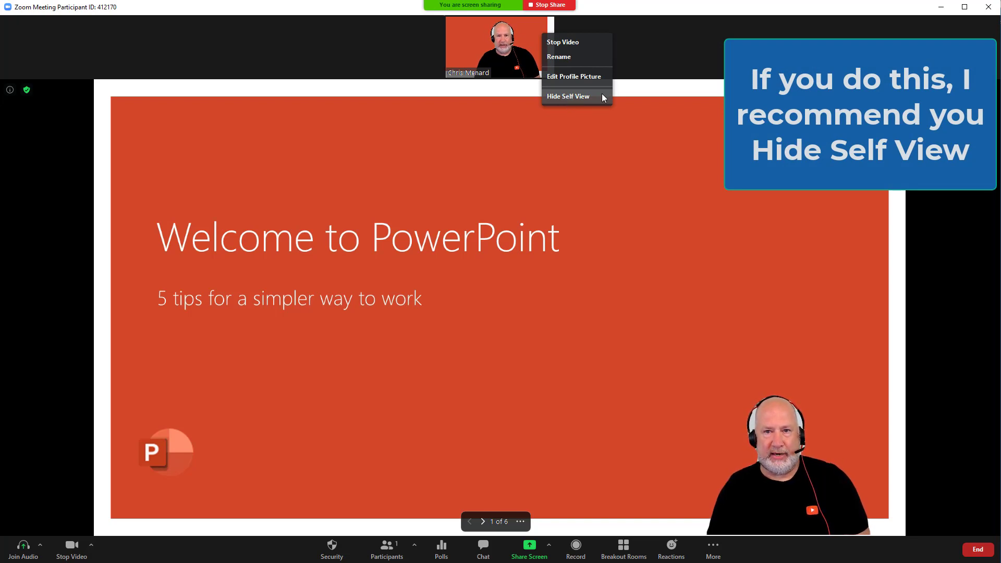
left_click(584, 97)
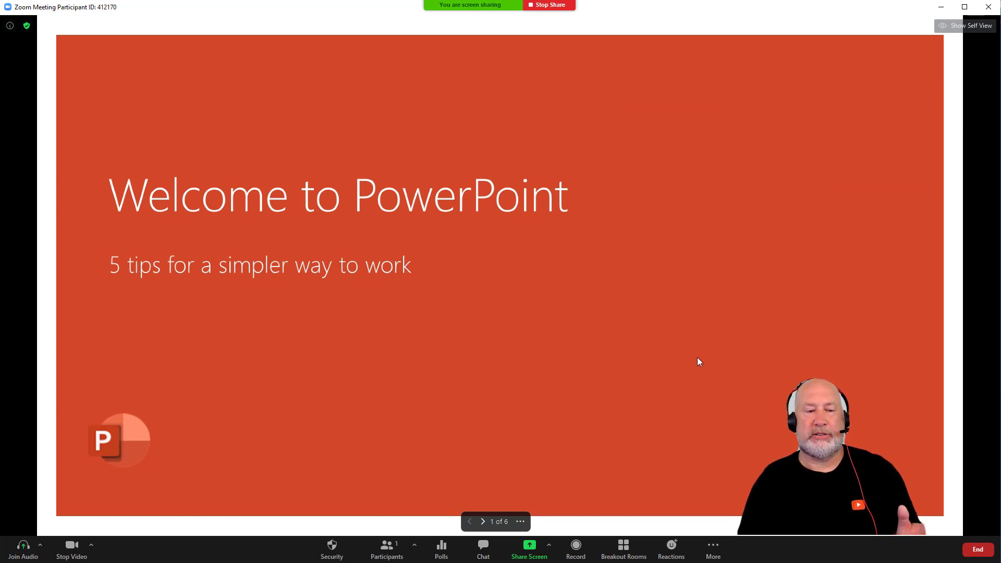
left_click(485, 521)
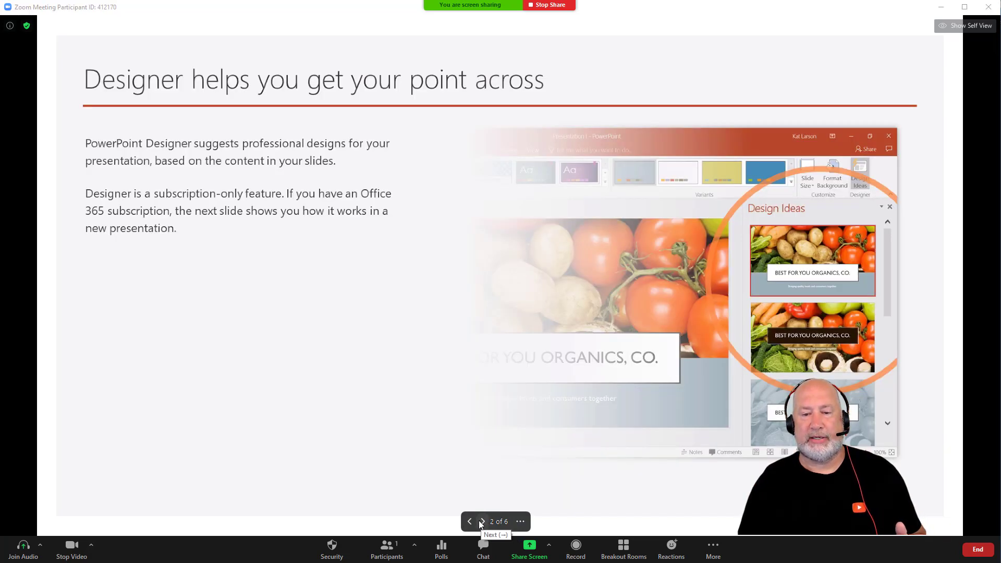
left_click(470, 521)
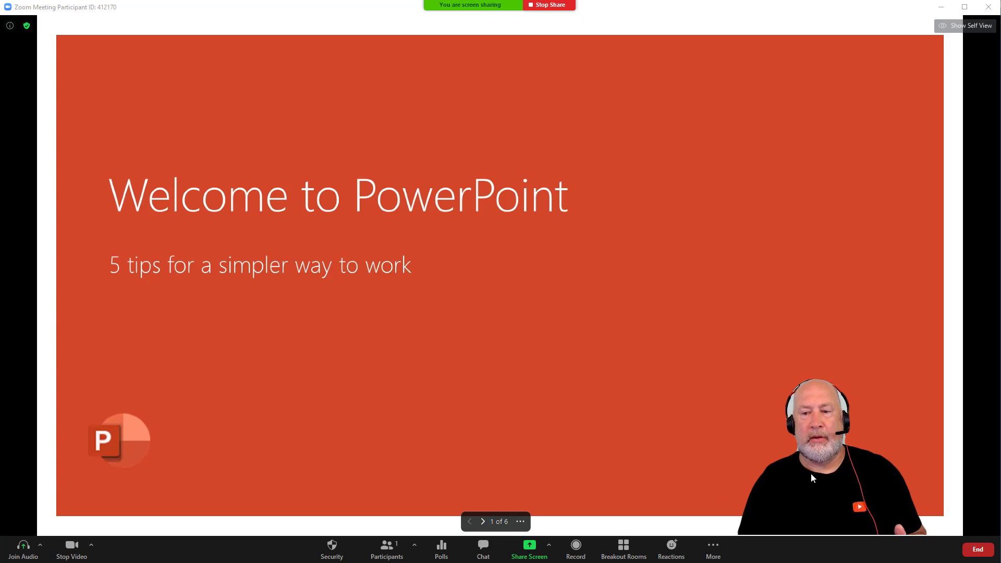
Shrink the presenter's video image, move it to the slide's upper-right corner, and enlarge it there.
left_click(812, 473)
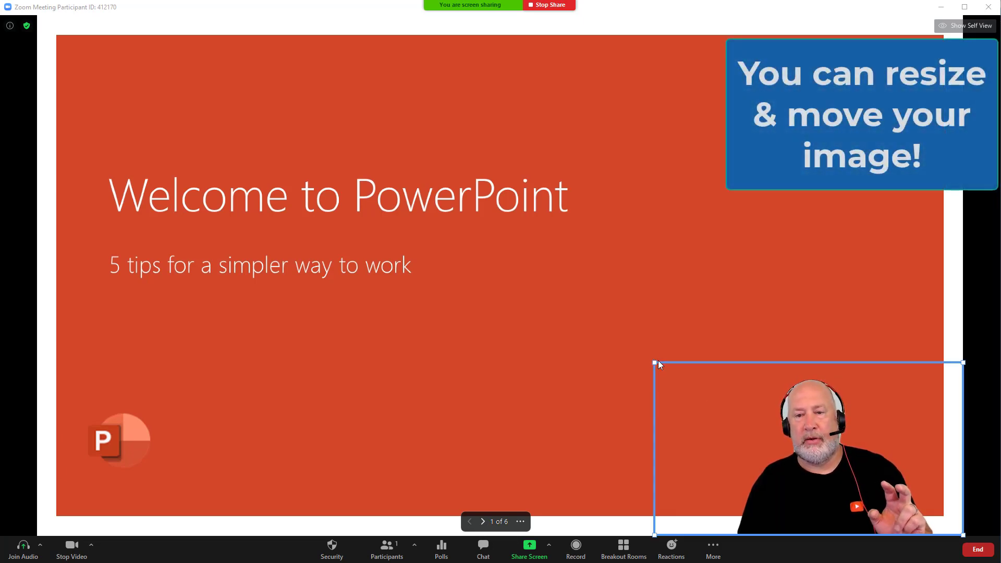
left_click_drag(658, 362, 738, 421)
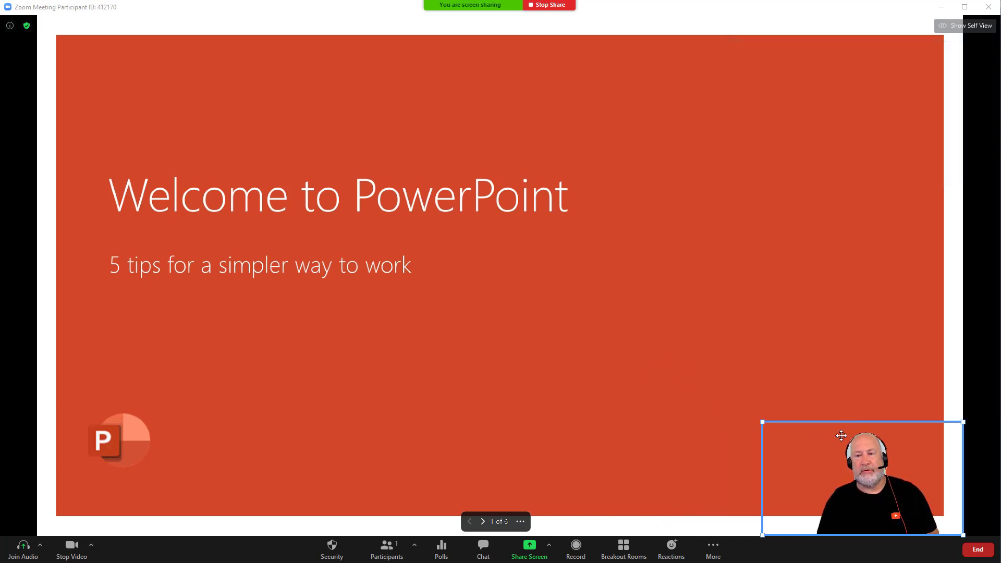
left_click_drag(841, 432, 838, 48)
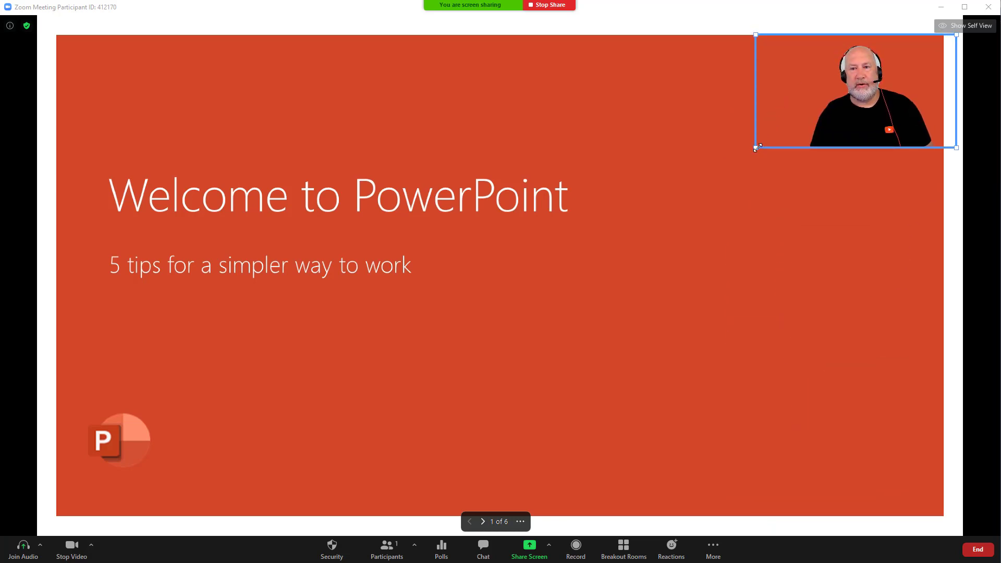
left_click_drag(757, 148, 682, 190)
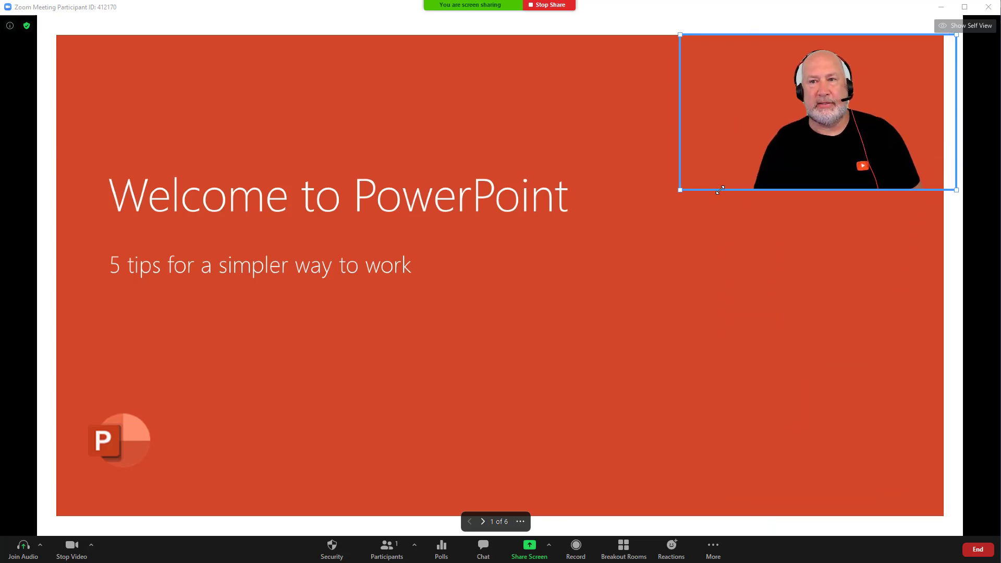
Advance the presentation to slide 4, Morph, and move the presenter's image to the slide's lower-right corner.
left_click(482, 522)
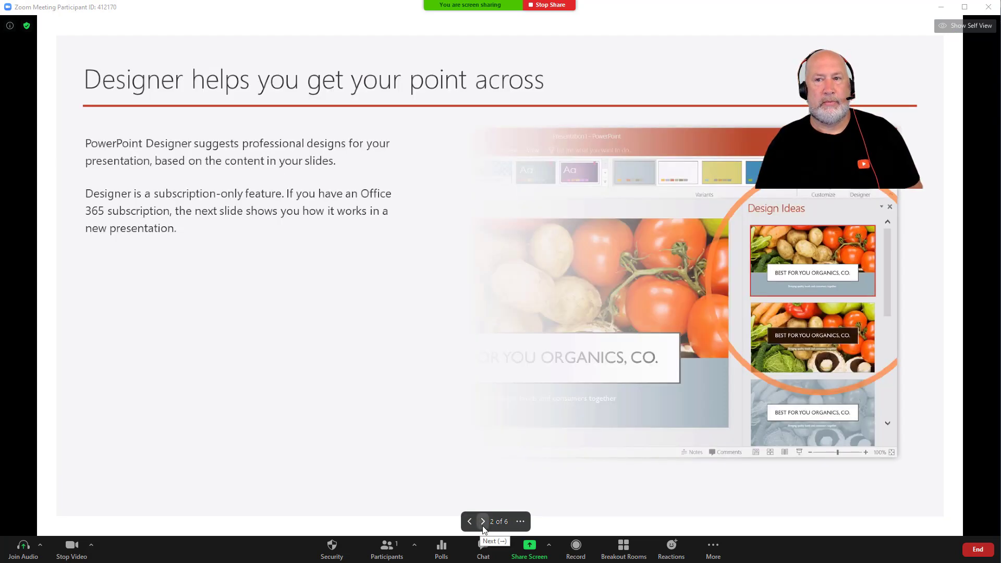
double_click(483, 522)
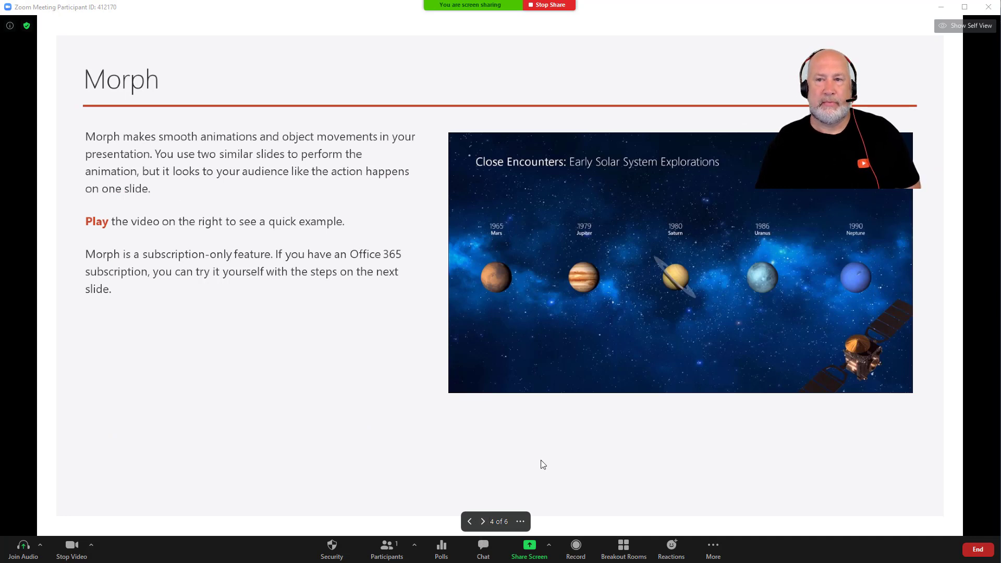
left_click_drag(813, 134, 818, 479)
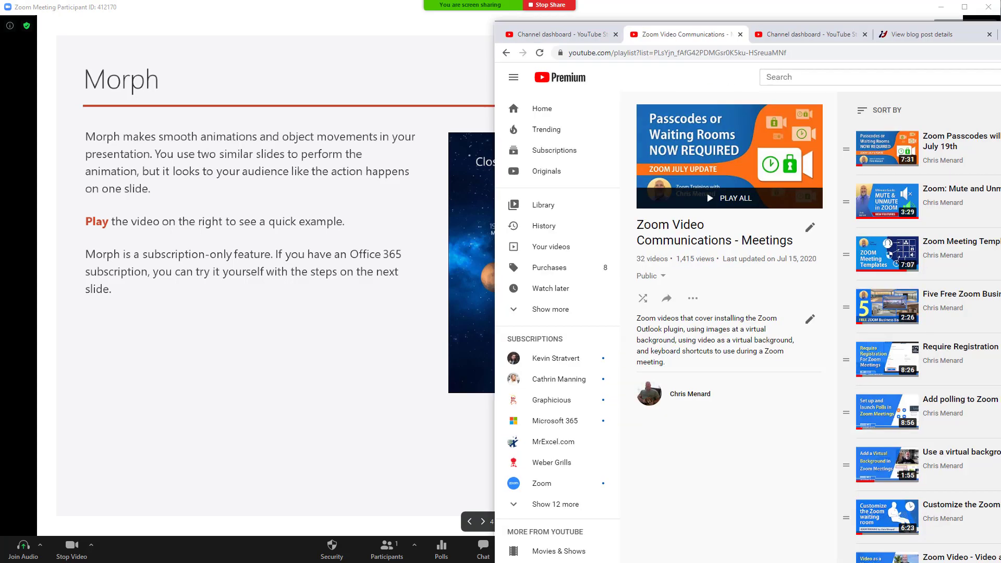
Show the browser window with the YouTube playlist Zoom Video Communications - Meetings over the meeting, and put it away again.
left_click_drag(1000, 19, 548, 10)
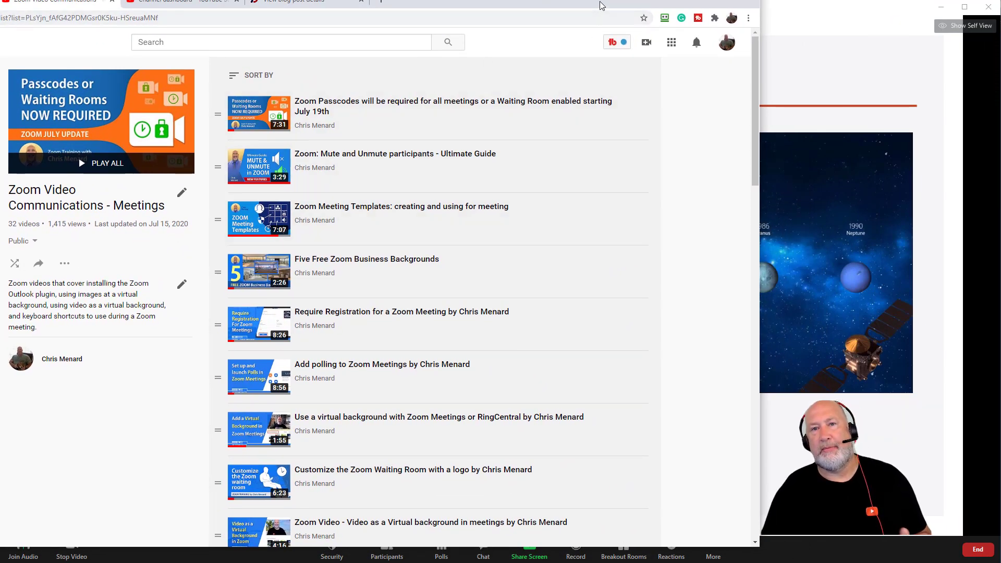
left_click(700, 4)
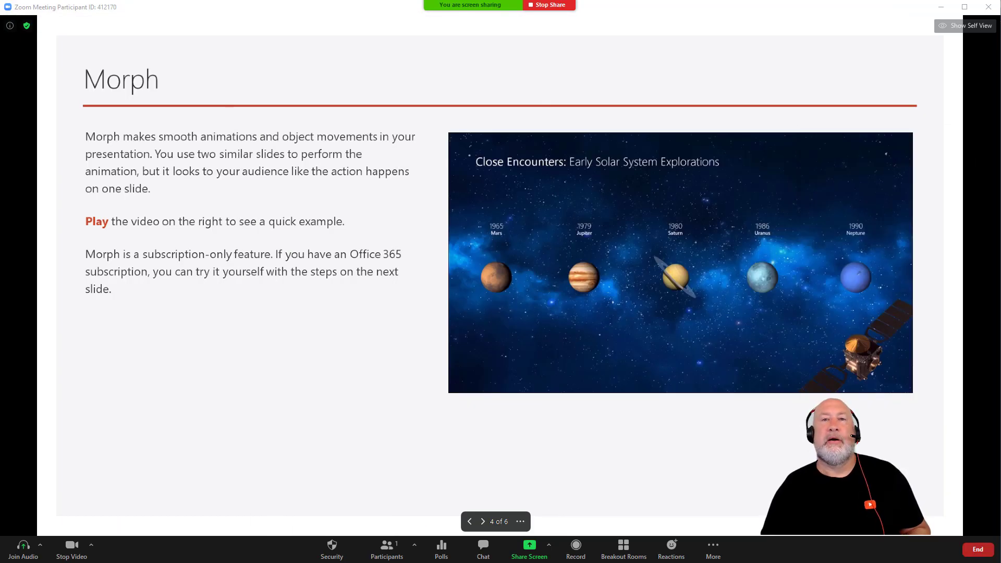